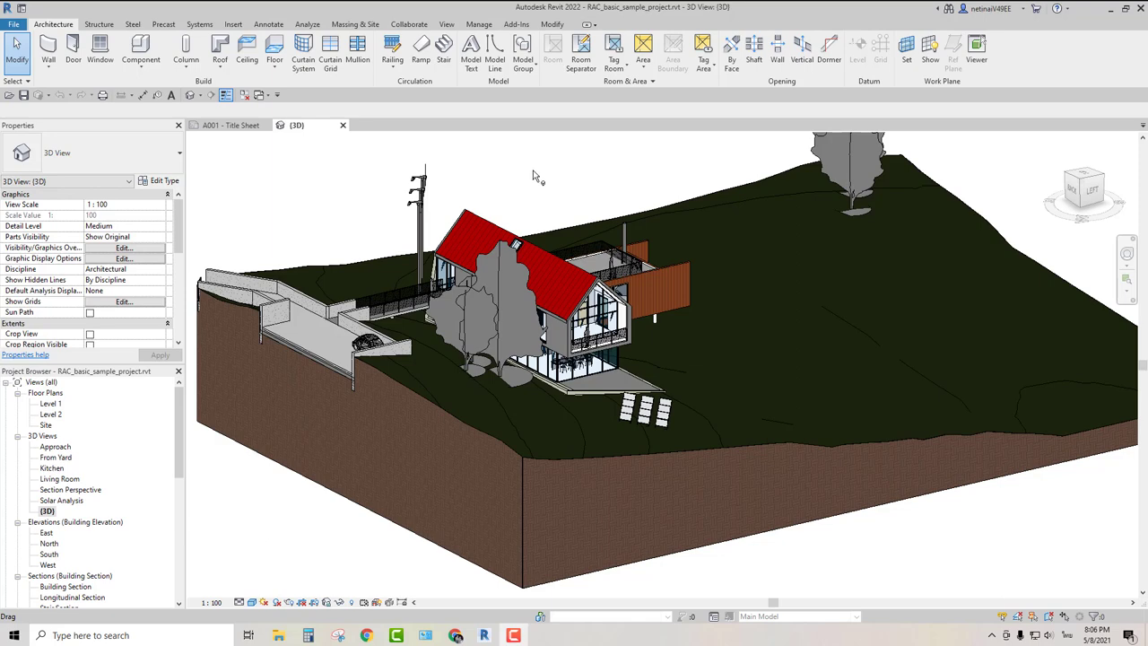
- Cancel the current command and return to element selection mode
click(16, 47)
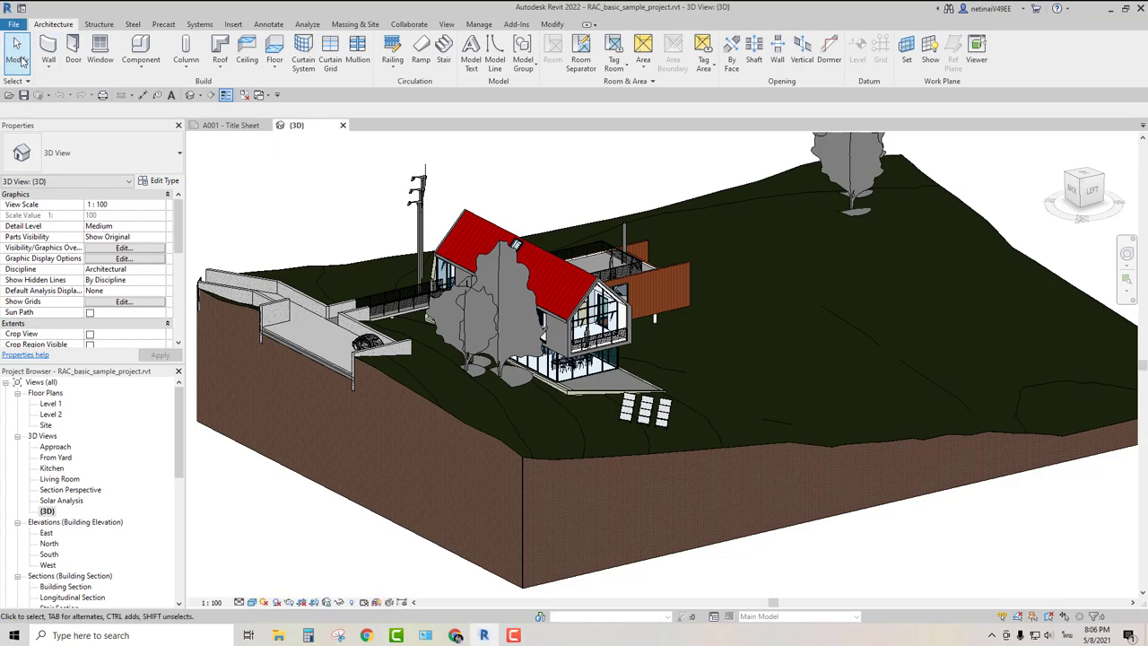
click(18, 55)
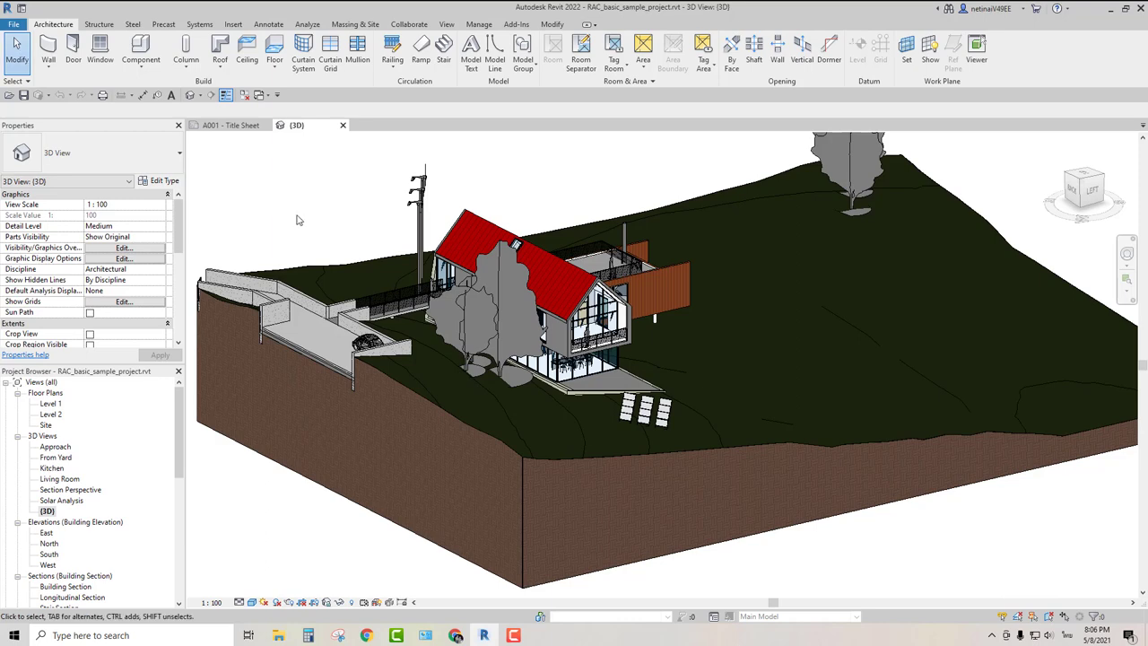
key(Escape)
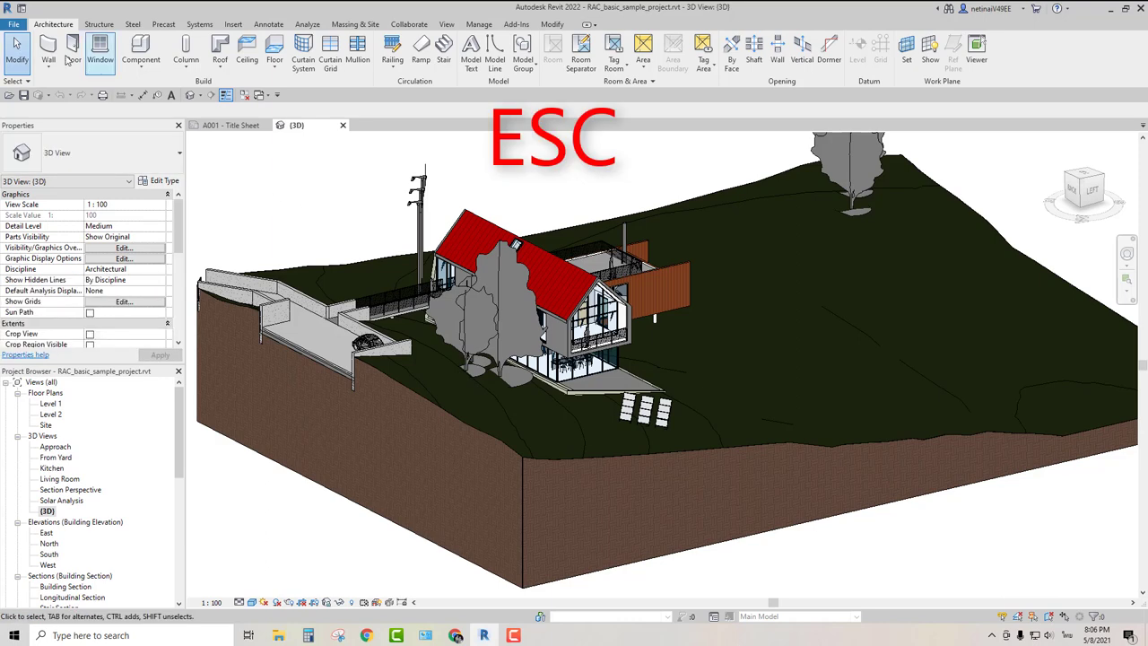
click(17, 56)
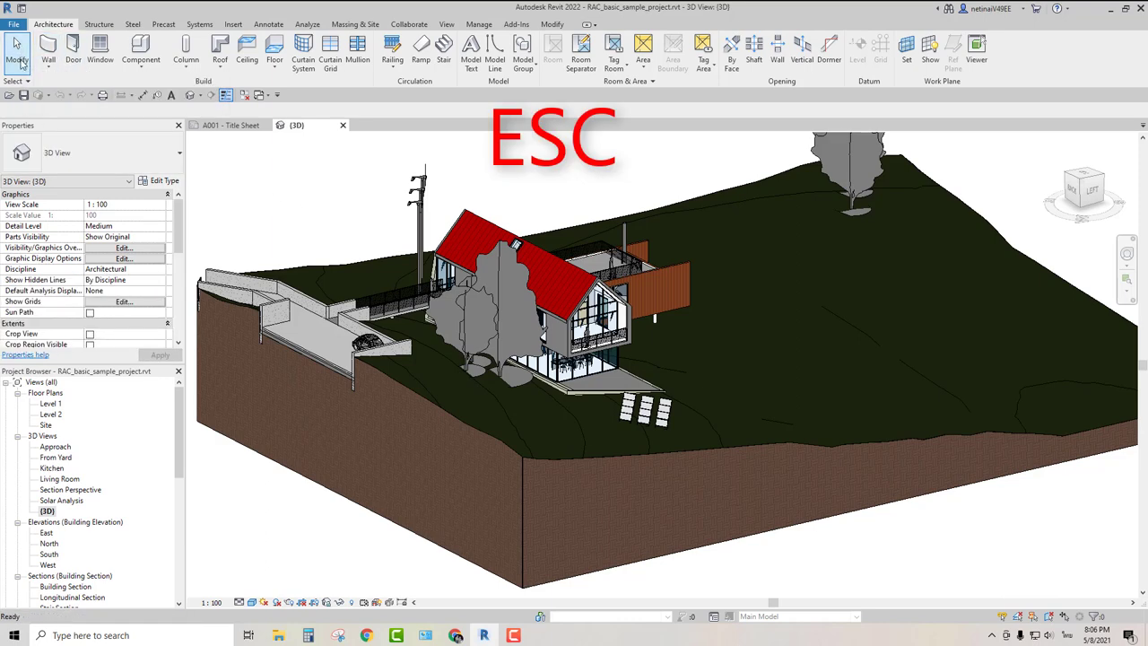
click(20, 57)
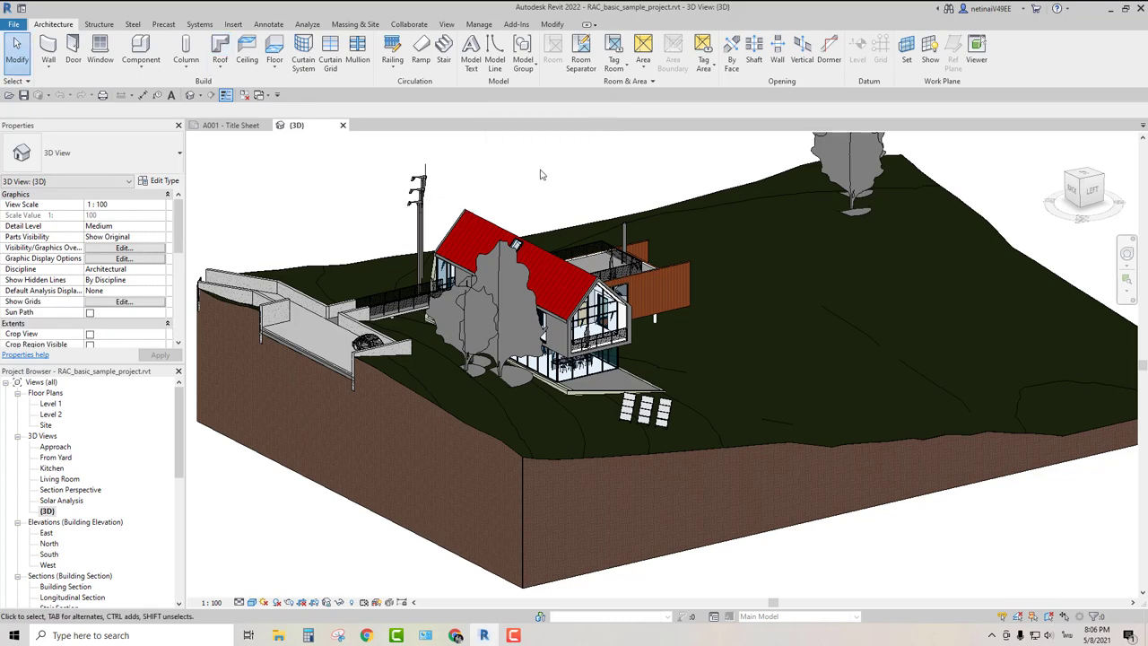
- Zoom, orbit and pan the 3D view onto the glazed corner, balcony walls and wind generator
scroll(549, 166, up, 1)
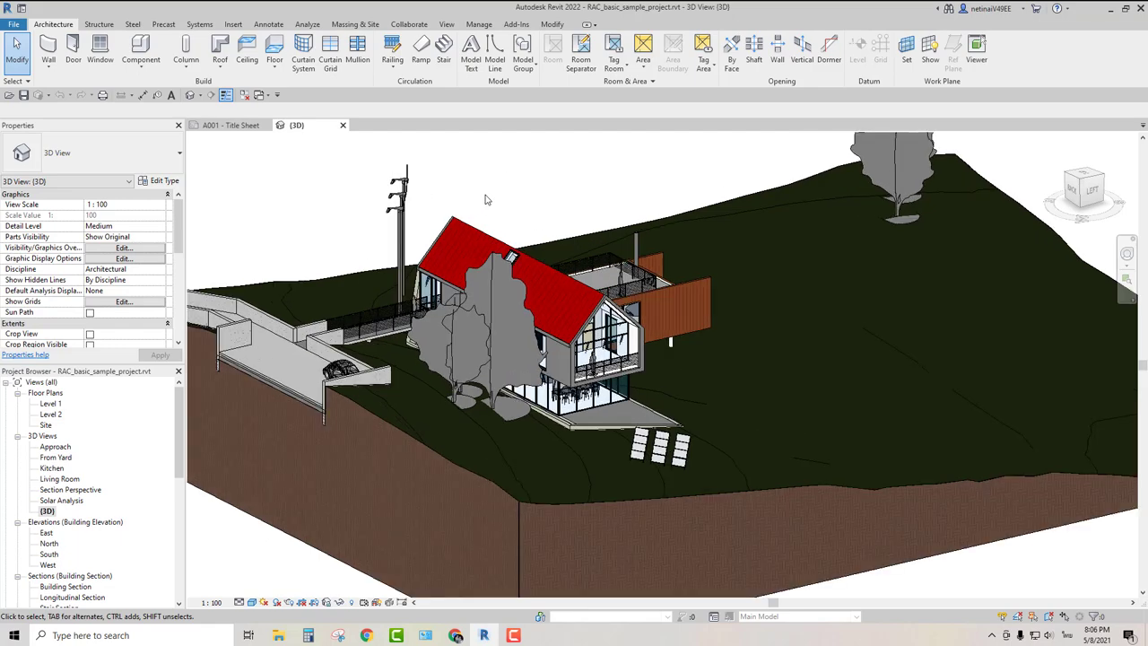
scroll(538, 368, up, 2)
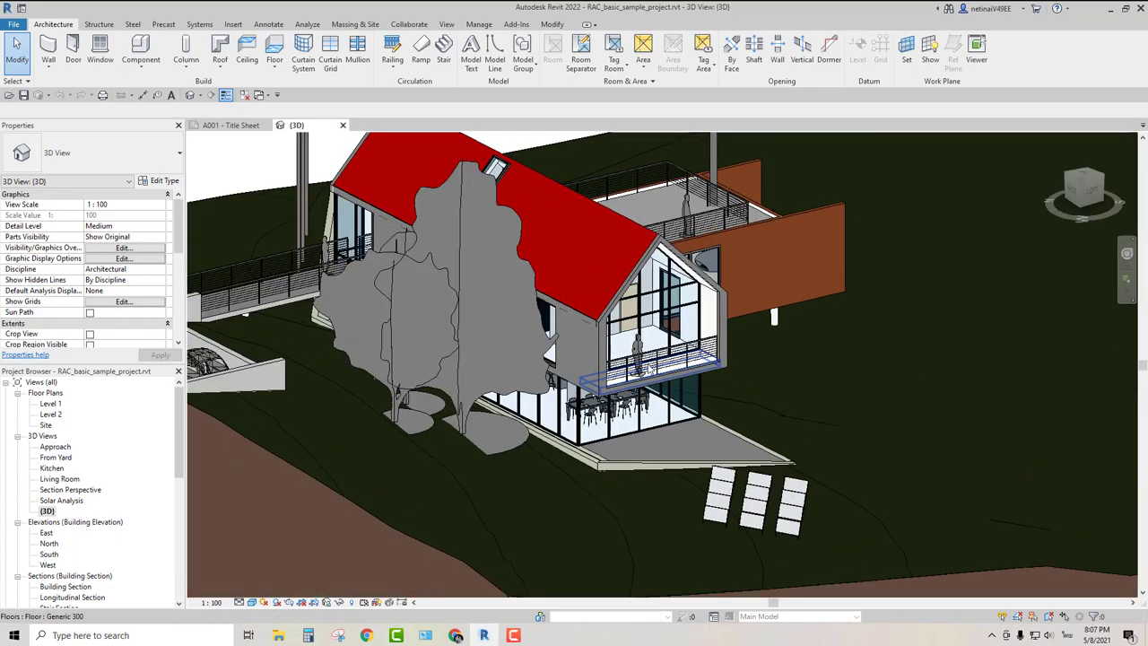
scroll(628, 385, up, 2)
scroll(762, 422, up, 2)
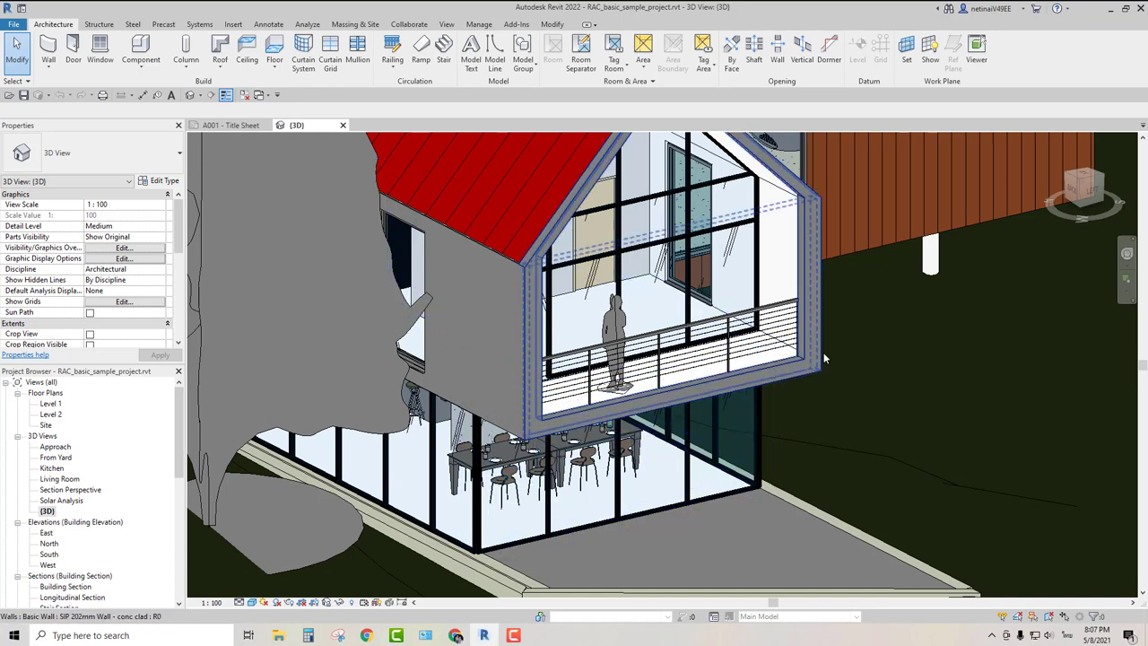
shift+middle_drag(615, 449, 574, 447)
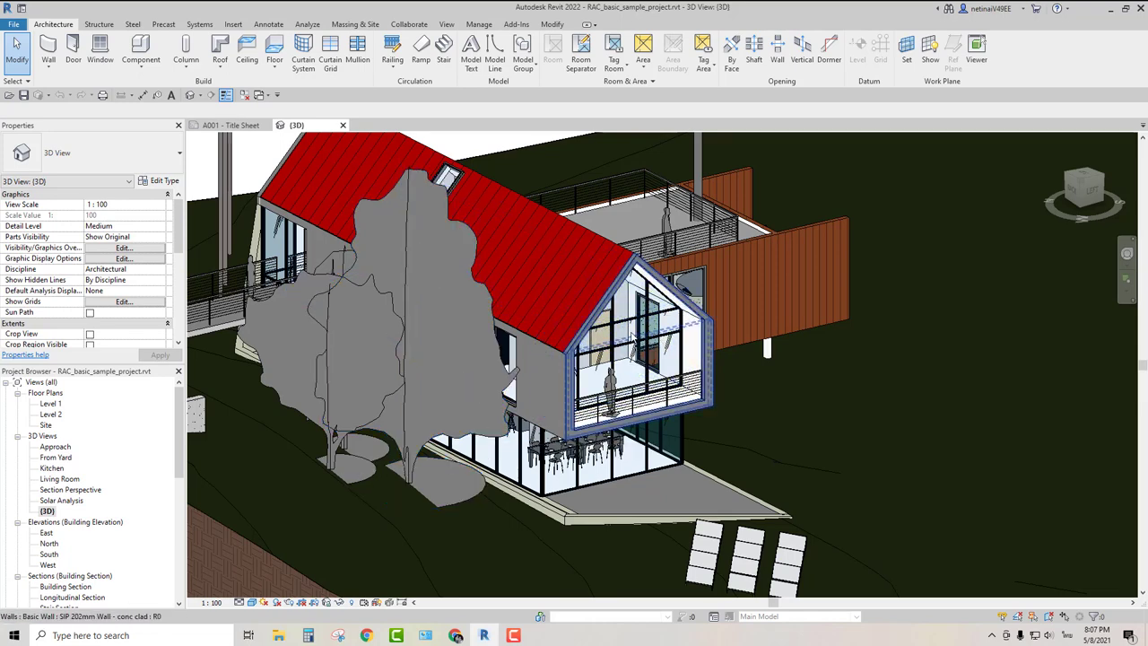
mouse_move(642, 343)
middle_down()
mouse_move(684, 406)
mouse_move(776, 478)
middle_up()
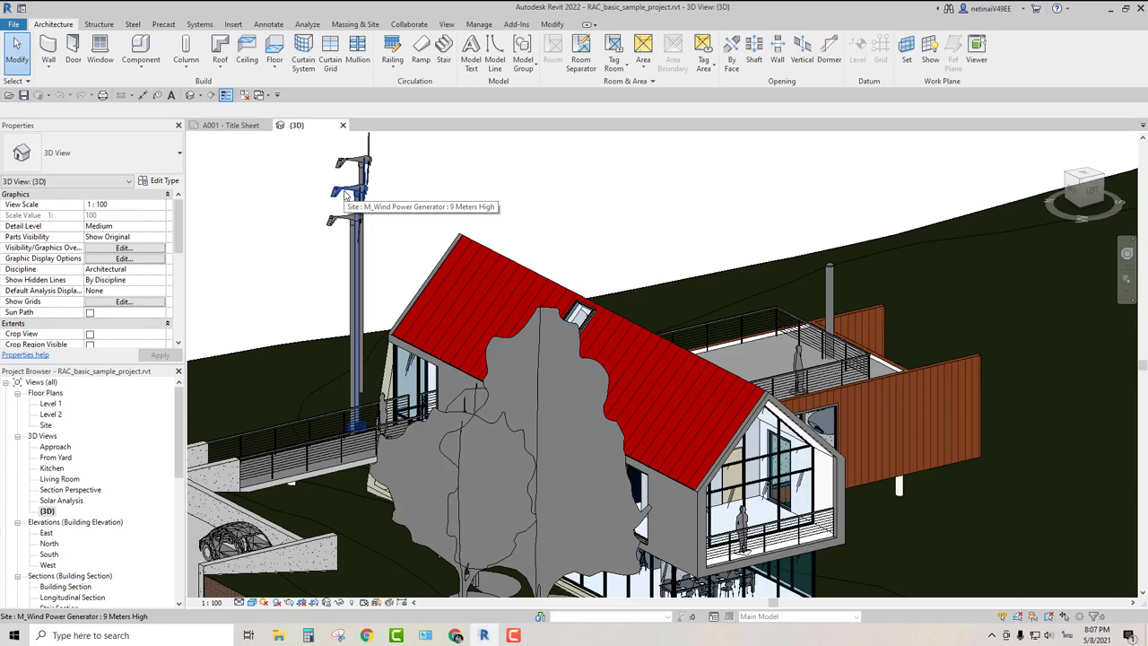
- Orbit to the house's gable end and zoom in until the three wind turbines show
mouse_move(661, 210)
shift+middle_down()
mouse_move(684, 215)
mouse_move(652, 211)
mouse_move(691, 182)
mouse_move(687, 239)
mouse_move(704, 230)
mouse_move(691, 244)
mouse_move(864, 203)
mouse_move(733, 242)
mouse_move(819, 274)
shift+middle_up()
scroll(819, 274, up, 3)
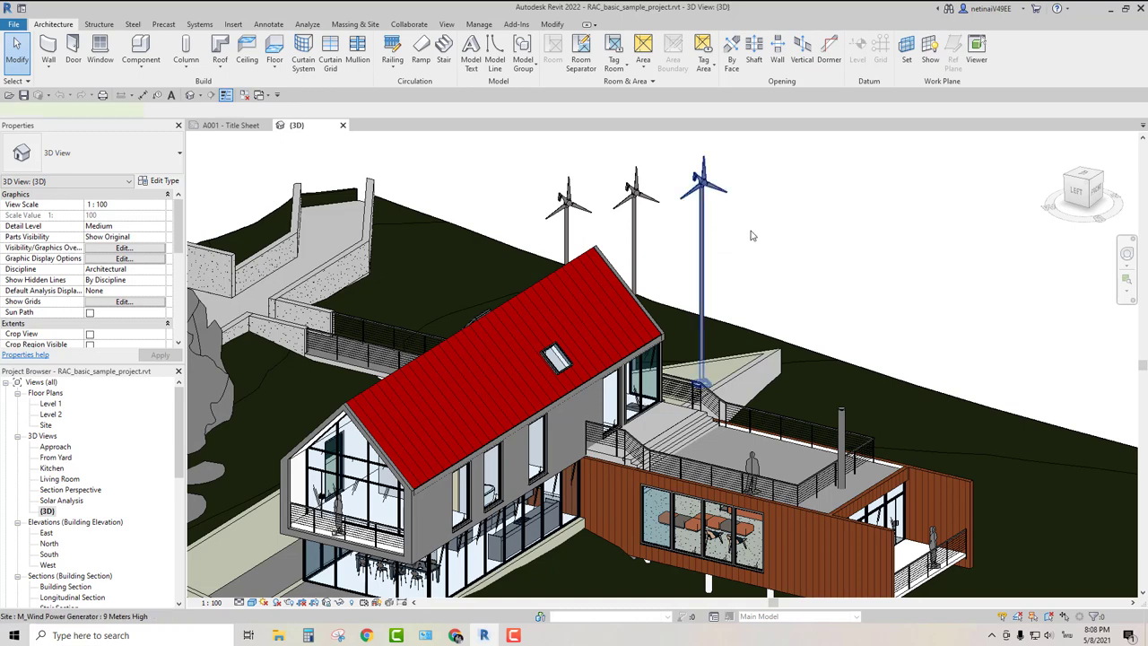
click(751, 232)
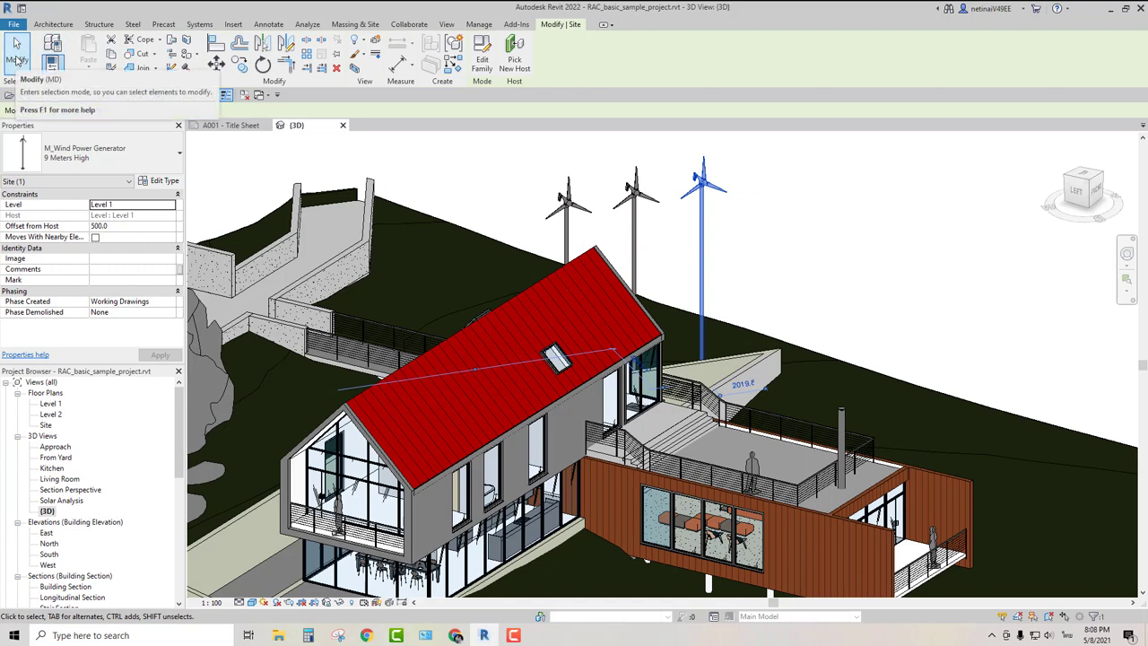
click(458, 162)
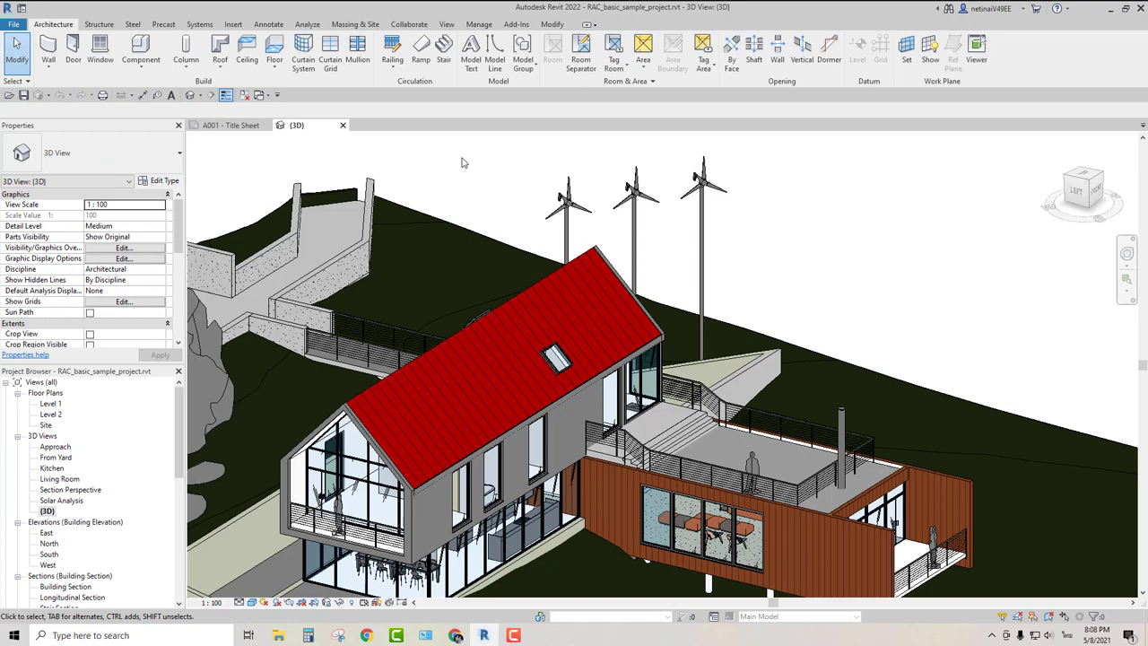
- Zoom in and select the right, middle and left wind turbines with Ctrl-clicks
scroll(485, 175, up, 2)
scroll(455, 194, up, 2)
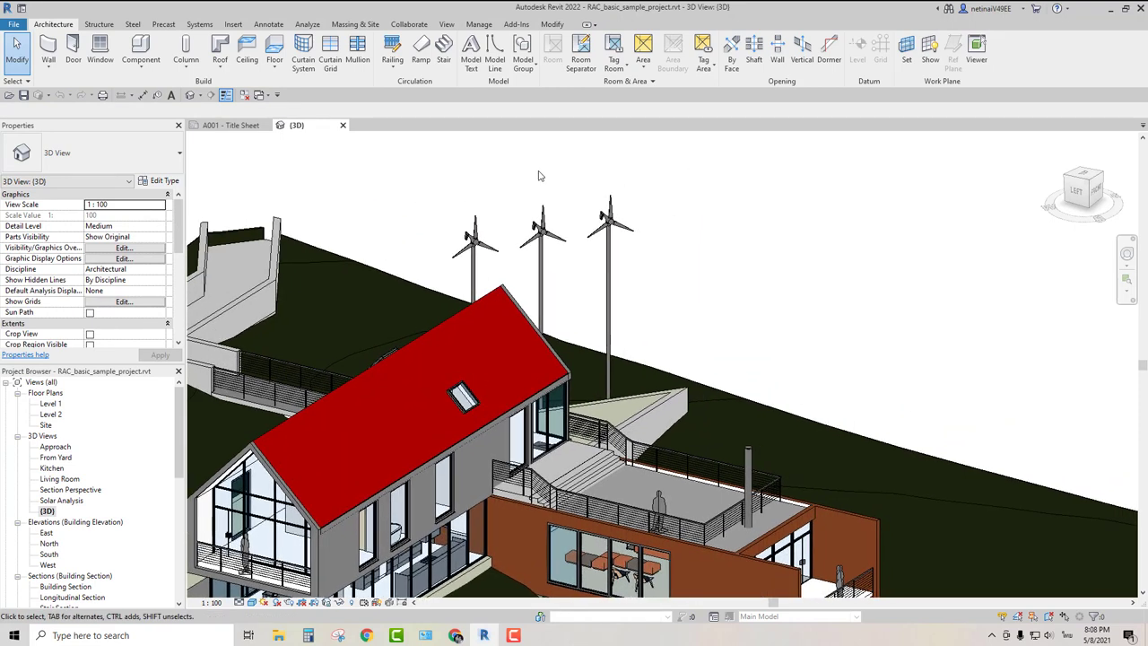
scroll(543, 177, up, 2)
scroll(549, 182, up, 1)
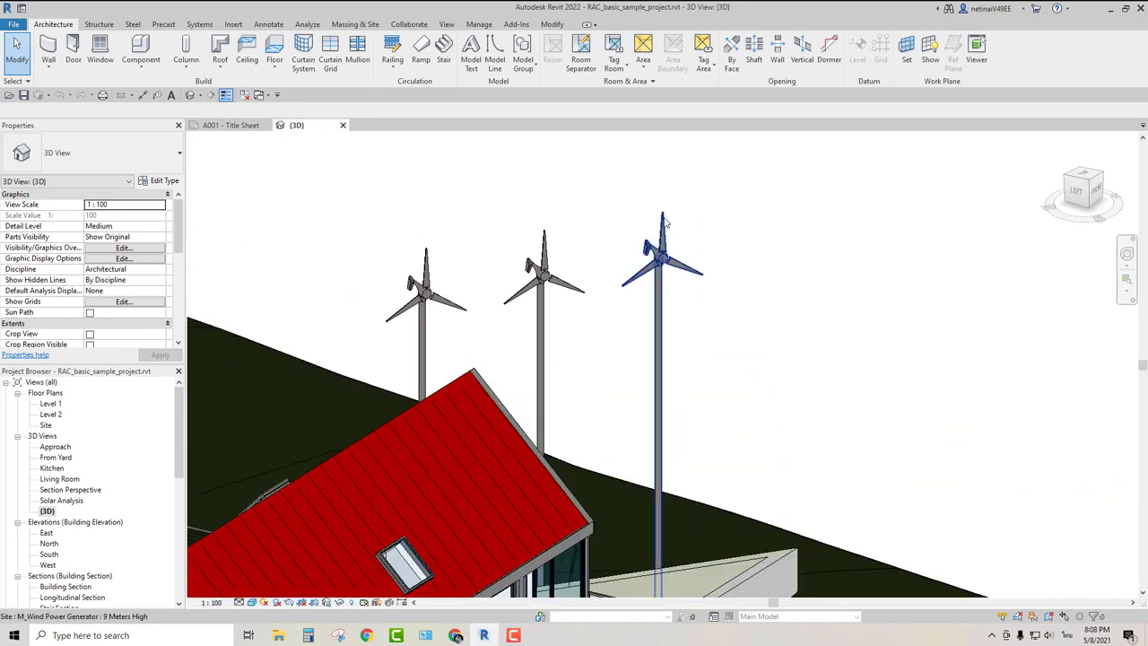
click(660, 269)
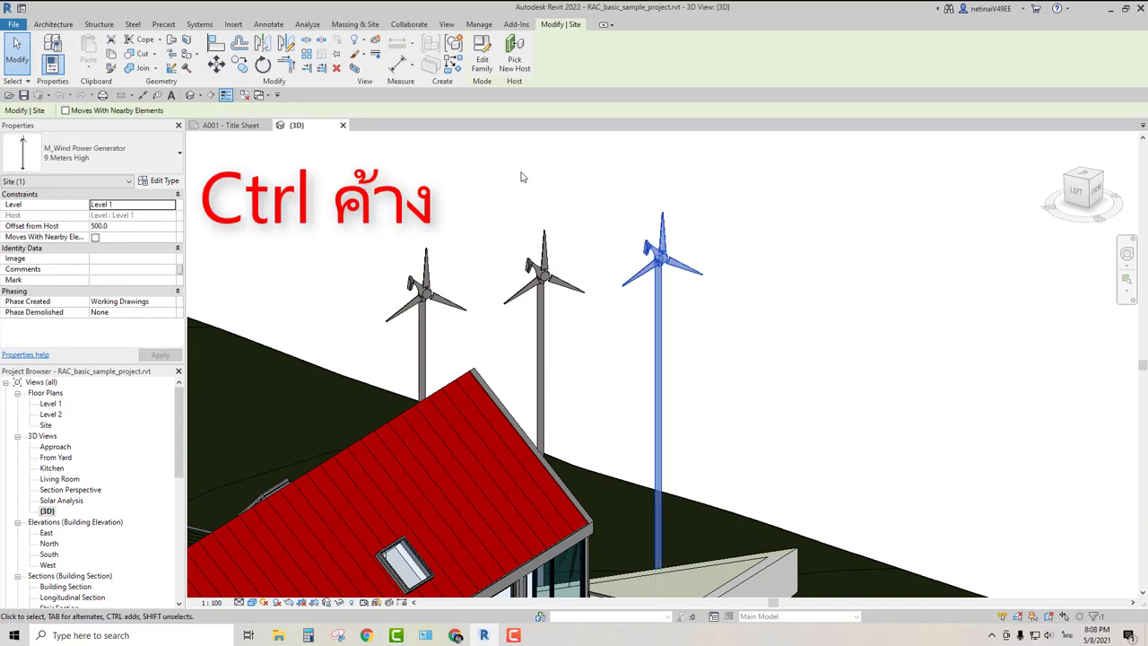
ctrl+click(547, 250)
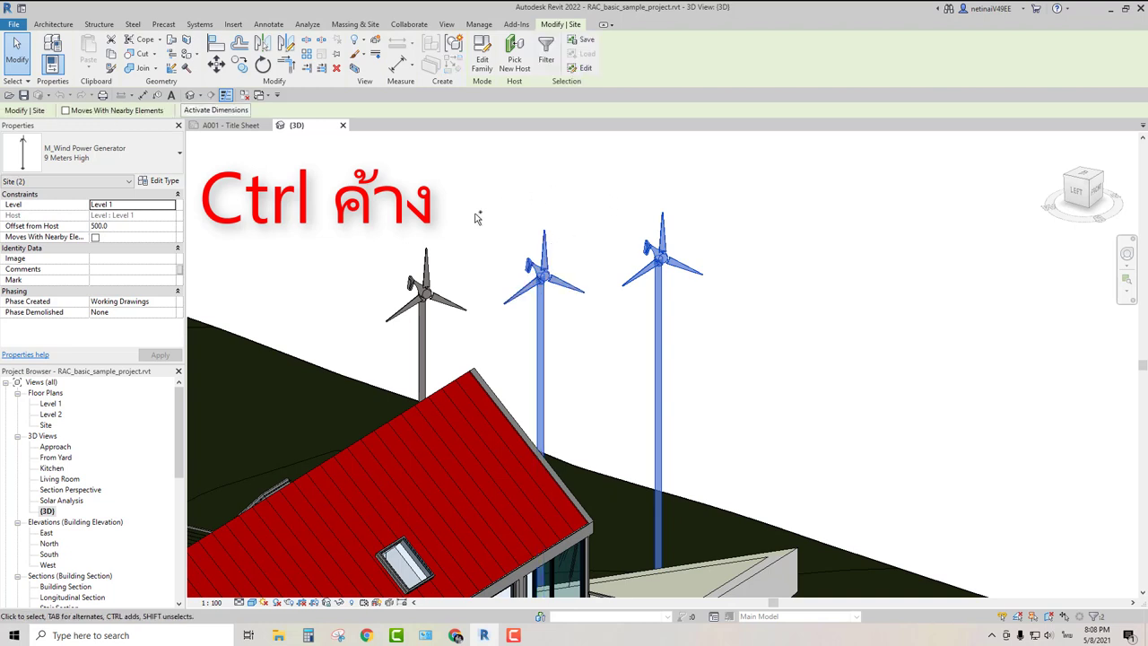
ctrl+click(424, 260)
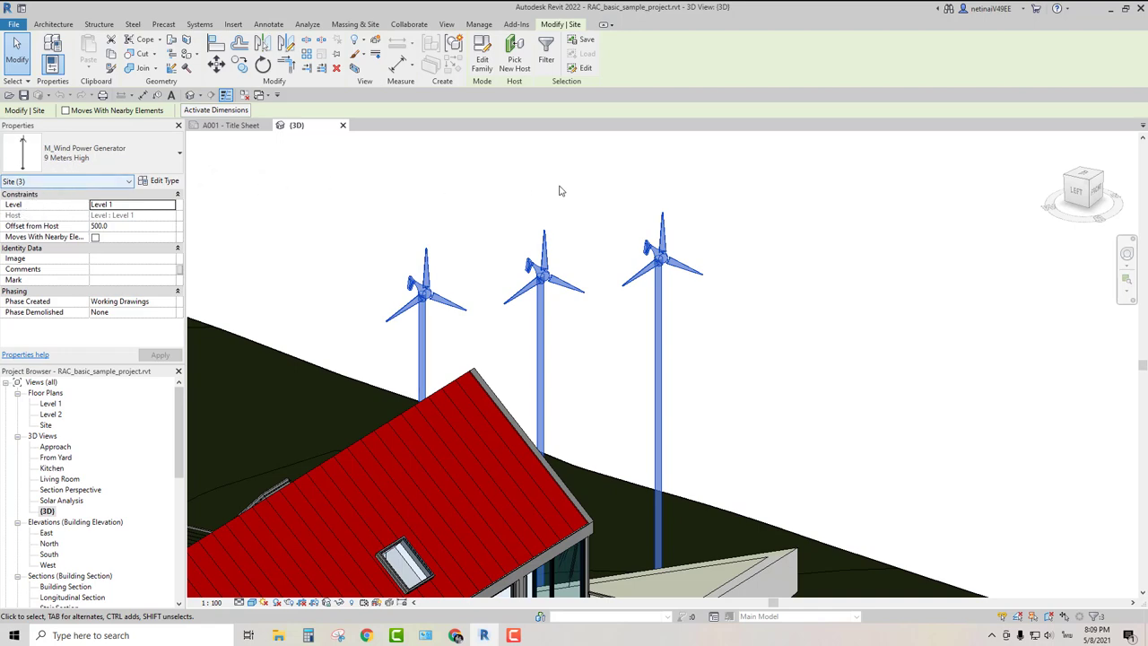
- Zoom out and pan to bring the retaining walls beside the tree into view
scroll(597, 187, down, 1)
scroll(599, 188, down, 1)
scroll(538, 206, down, 1)
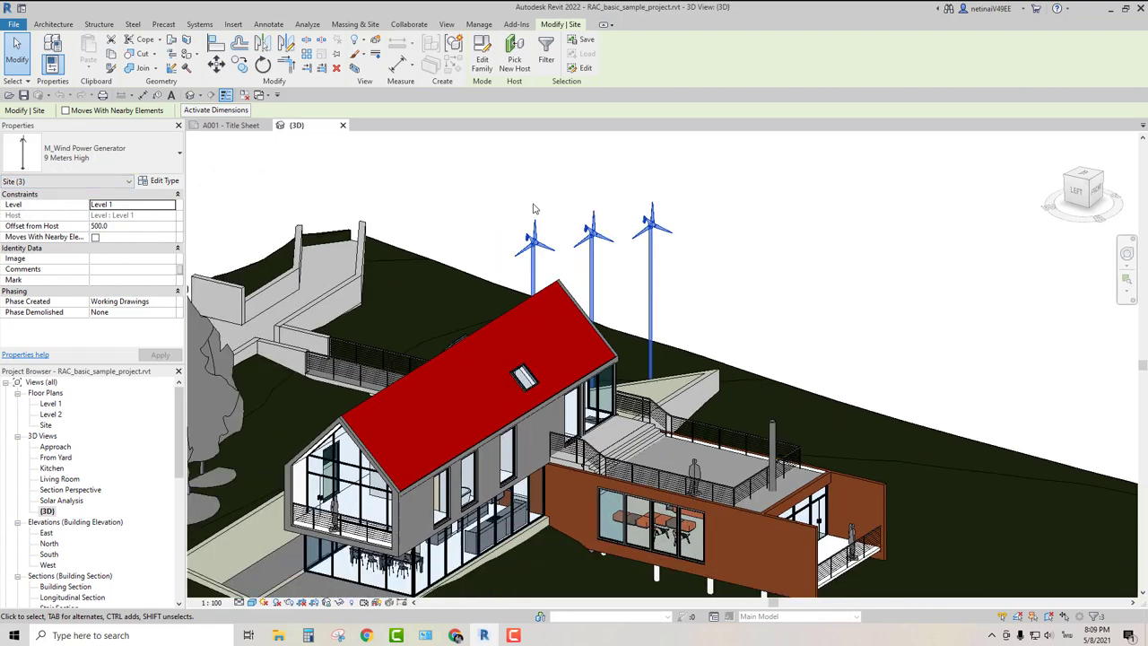
middle_drag(533, 209, 597, 197)
scroll(359, 279, up, 3)
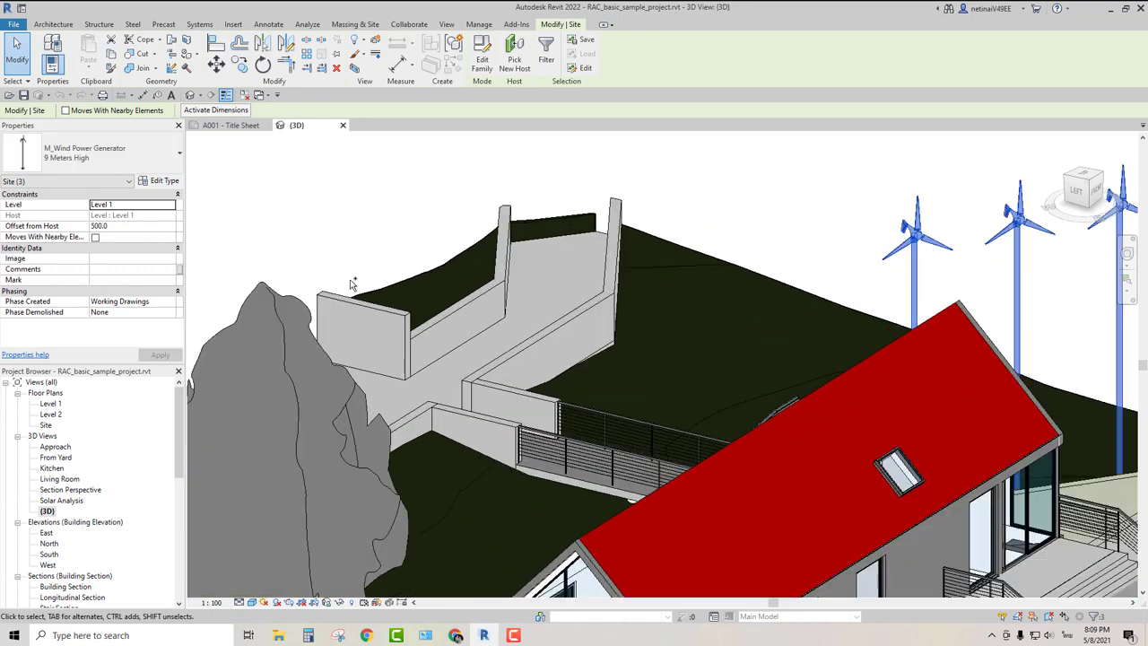
- Add the short retaining wall and a second retaining wall to the turbine selection
ctrl+click(333, 297)
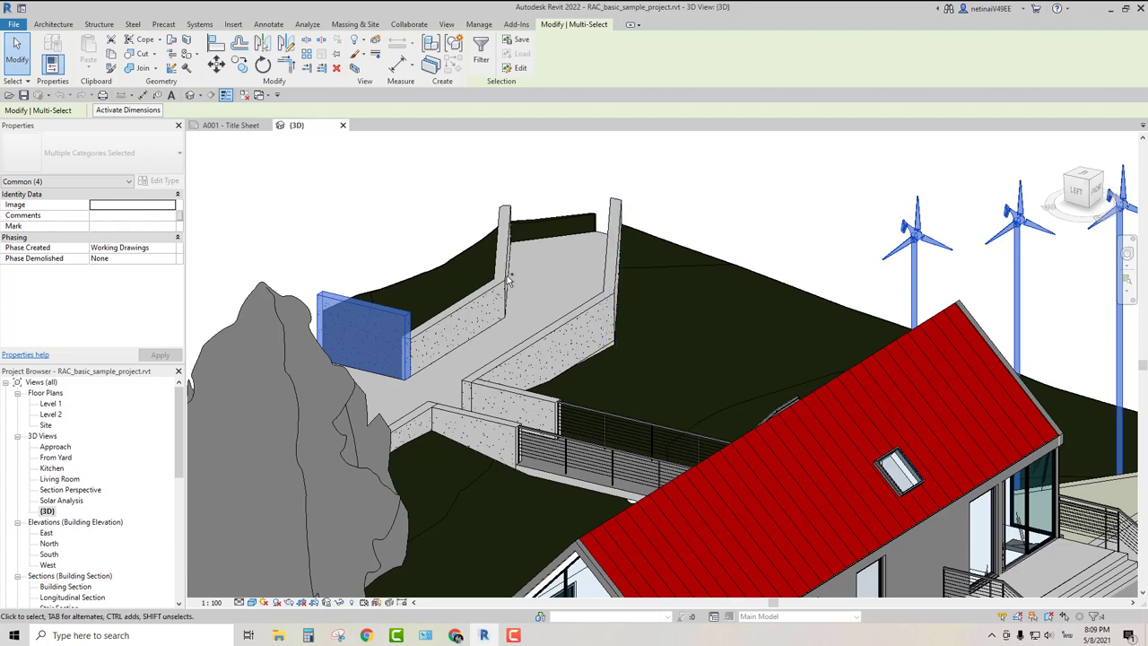
ctrl+click(473, 300)
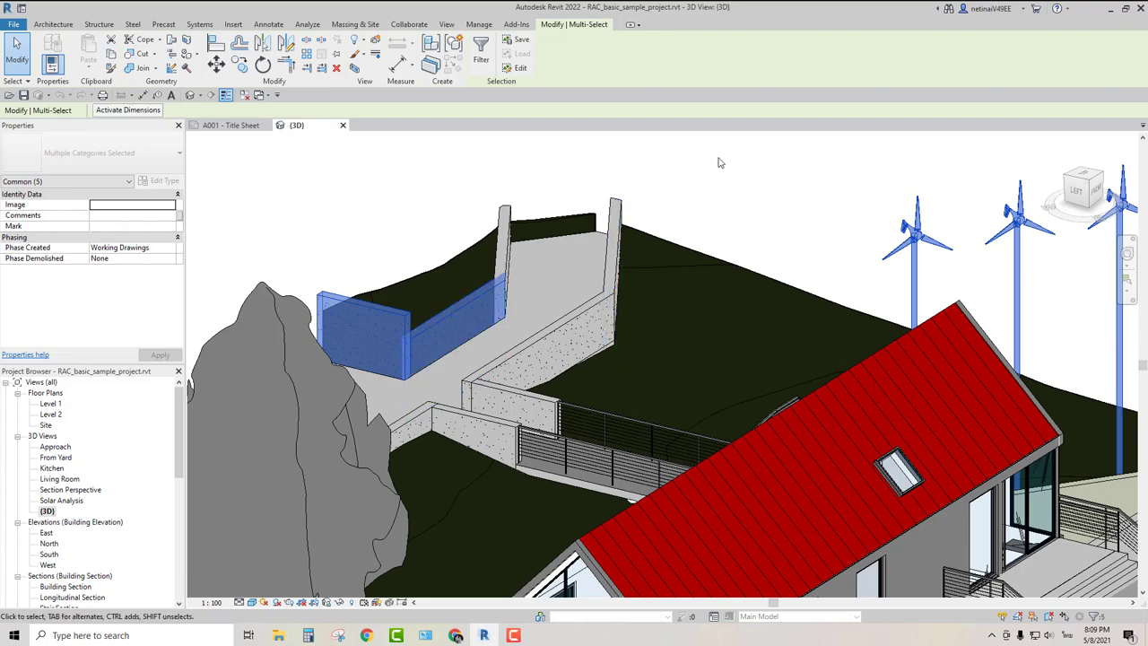
middle_drag(831, 159, 763, 196)
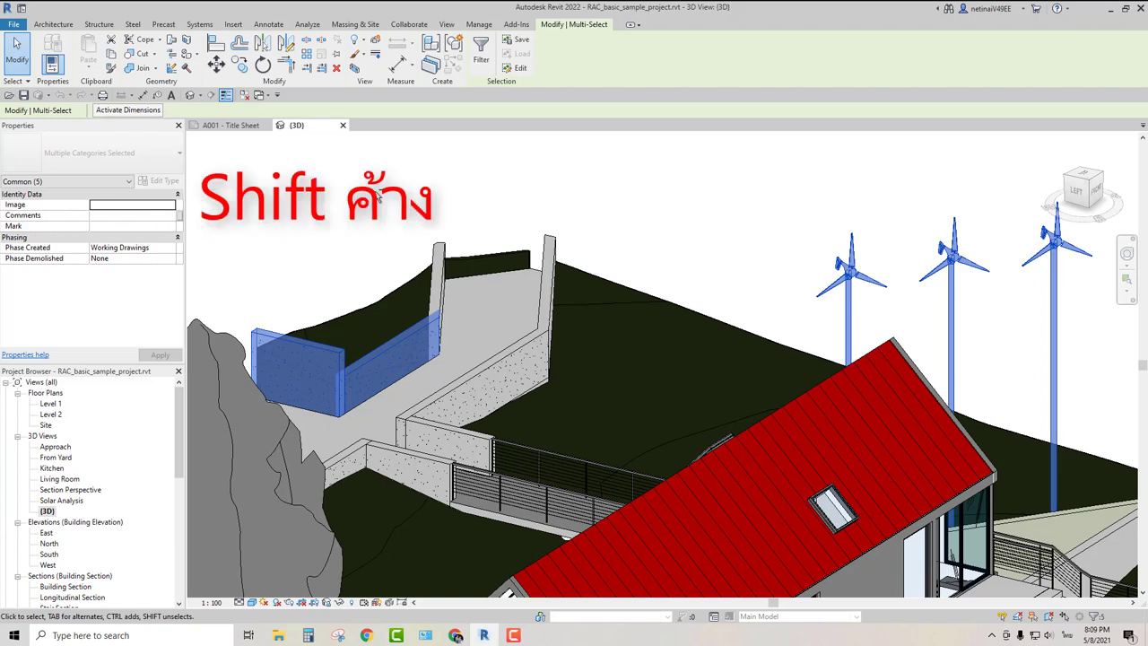
- Shift-click both retaining walls out of the selection, leaving three turbines, then deselect everything
shift+click(261, 333)
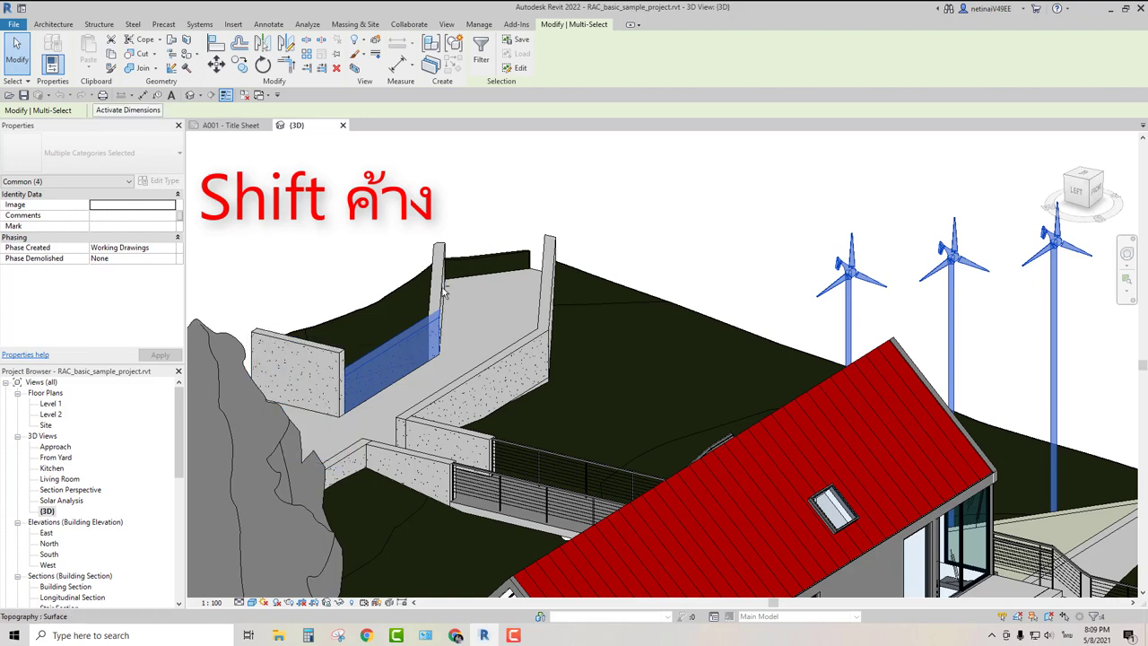
shift+click(416, 324)
mouse_move(719, 202)
shift+middle_down()
mouse_move(694, 197)
mouse_move(713, 189)
shift+middle_up()
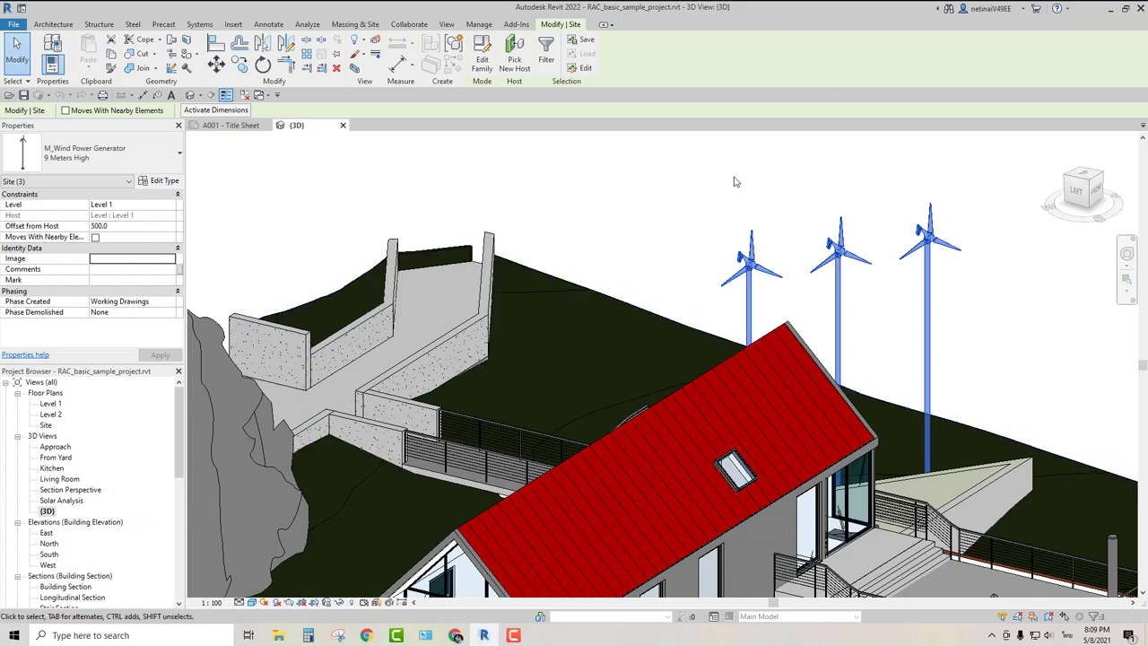
click(619, 178)
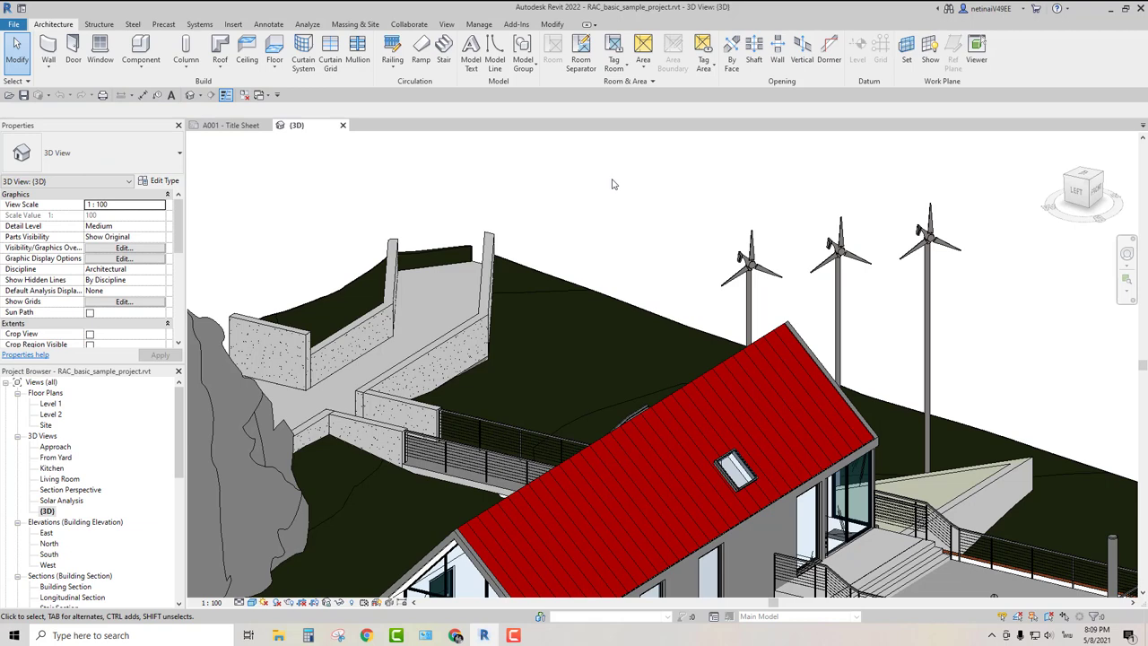
- Zoom out to the whole site and window-select 60 elements across walls, turbines and roof
scroll(588, 182, down, 2)
scroll(587, 180, down, 2)
scroll(589, 179, down, 1)
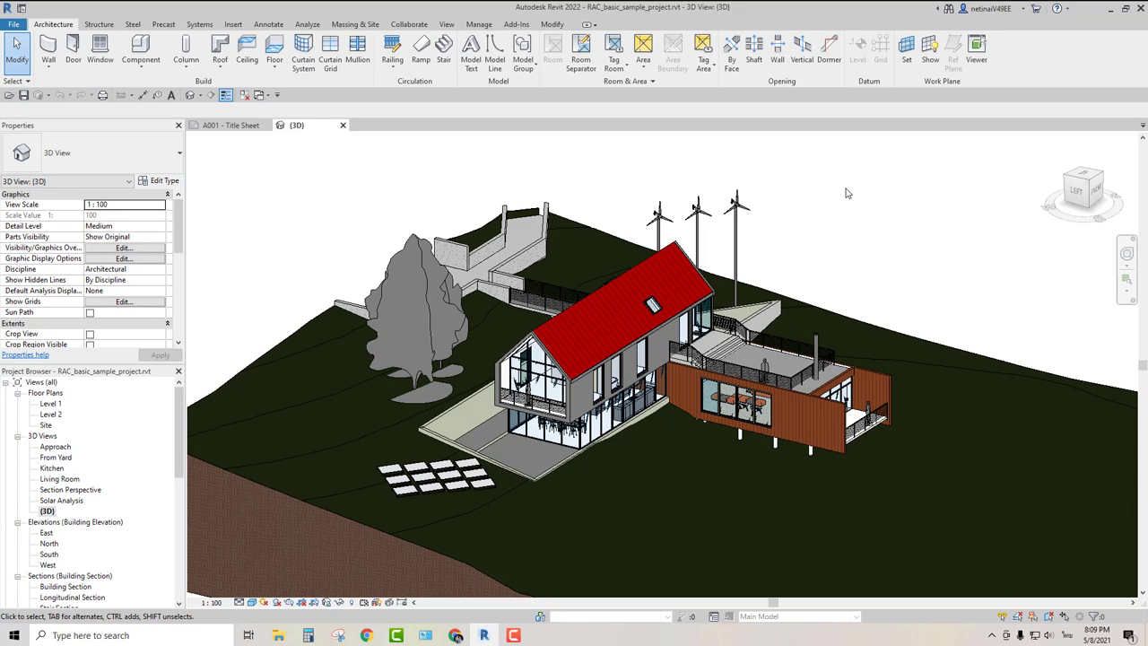
scroll(320, 154, down, 1)
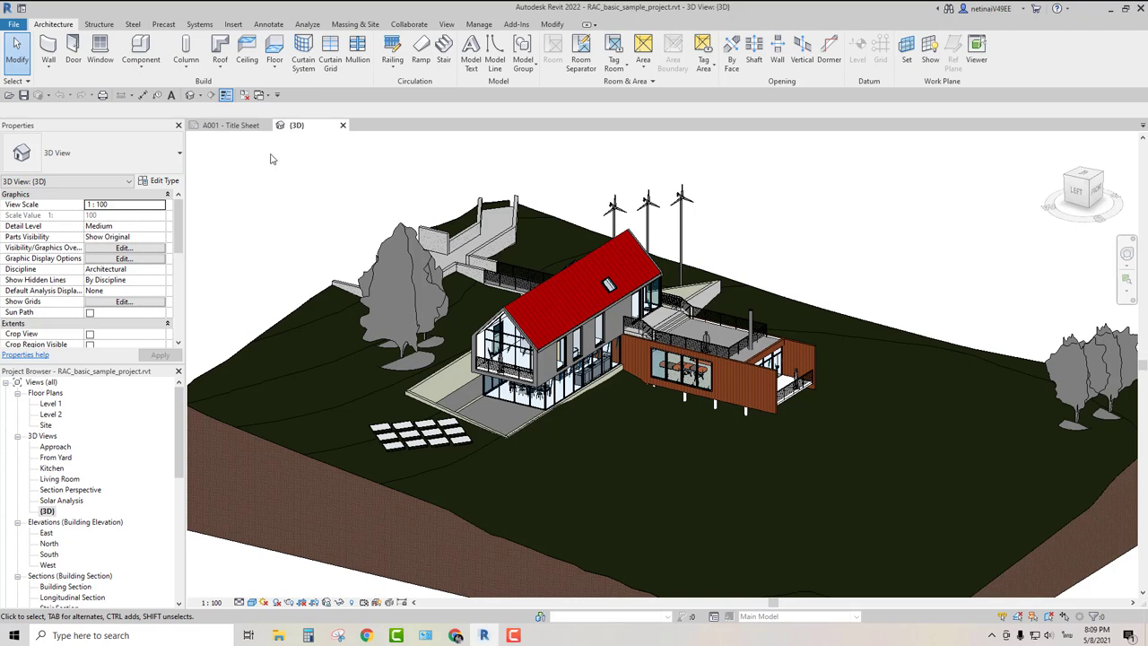
drag(272, 159, 330, 218)
drag(363, 237, 715, 289)
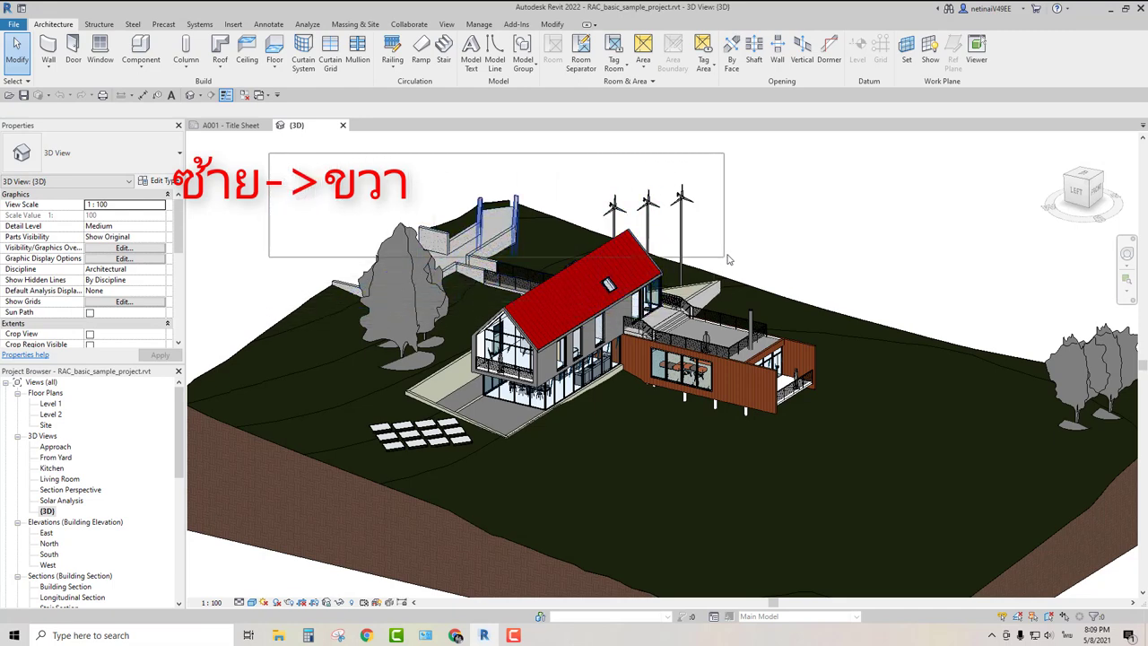
mouse_move(715, 290)
mouse_down()
mouse_move(717, 332)
mouse_move(715, 269)
mouse_move(693, 215)
mouse_move(714, 269)
mouse_move(716, 321)
mouse_move(744, 238)
mouse_up()
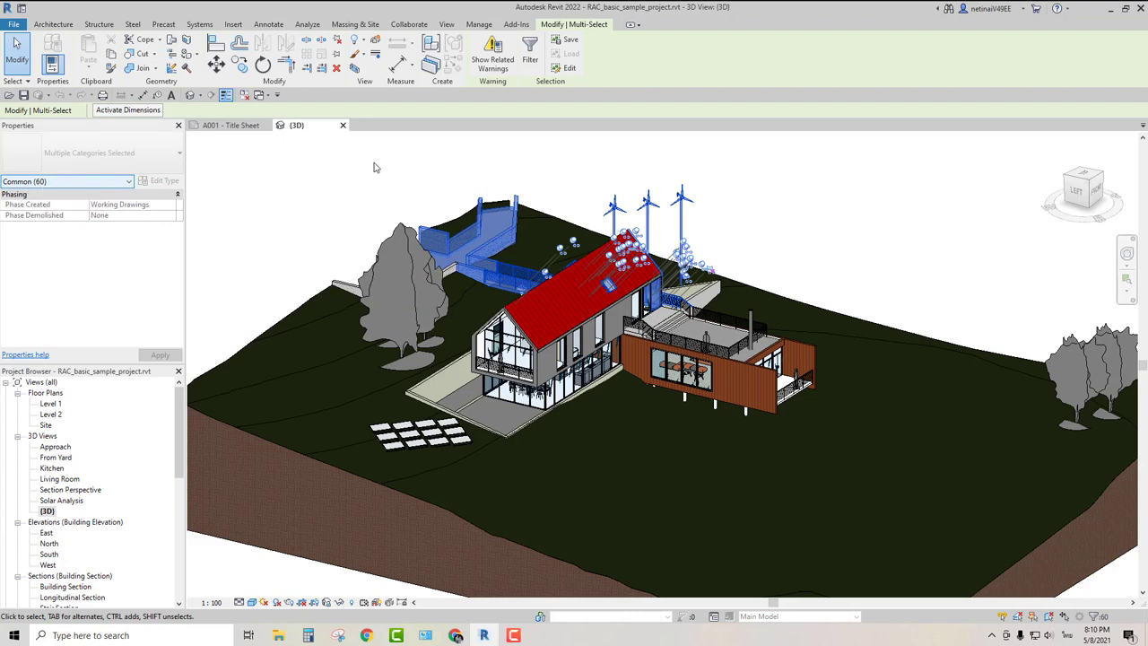
- Filter the selection to only Doors and Walls, leaving 2 doors and 9 walls
click(530, 58)
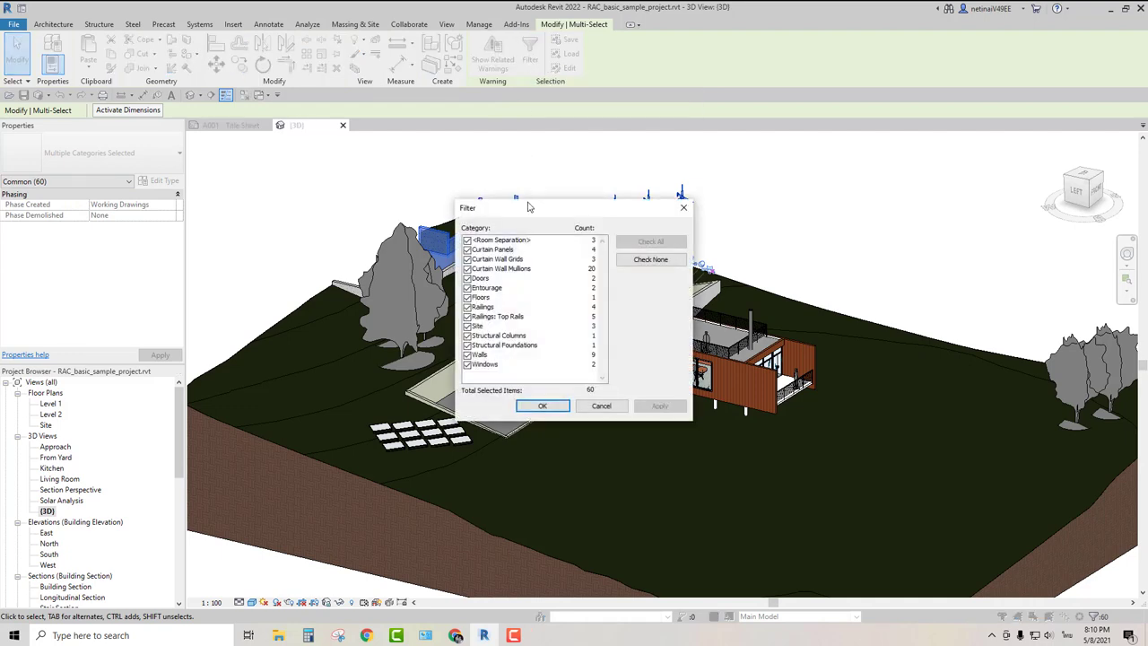
drag(529, 204, 225, 184)
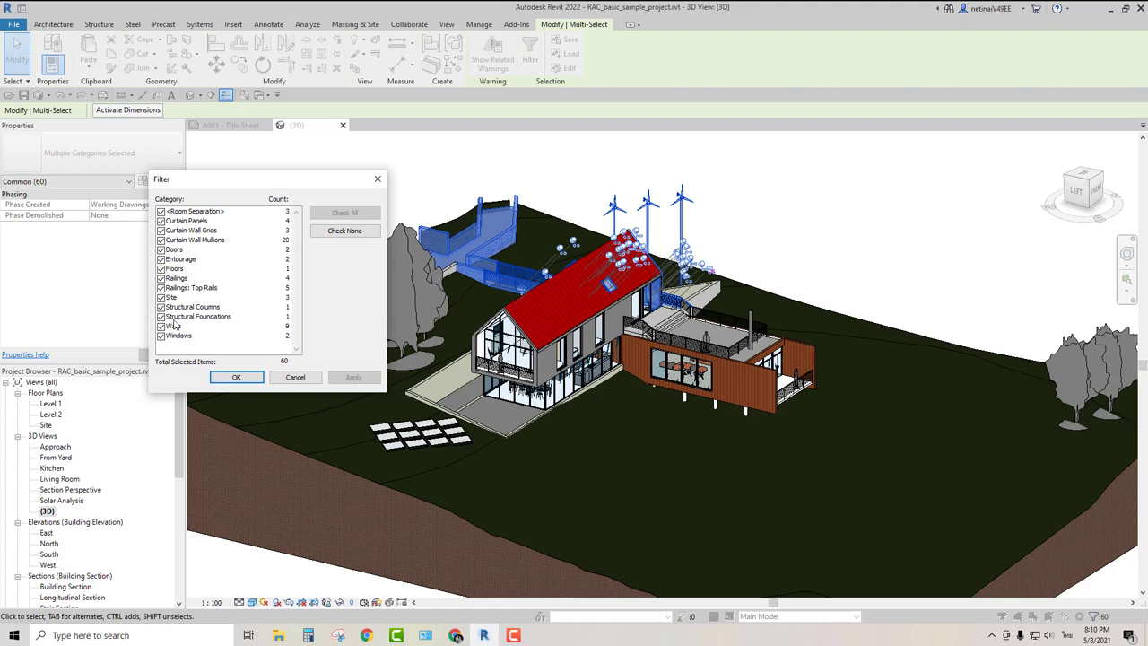
click(335, 232)
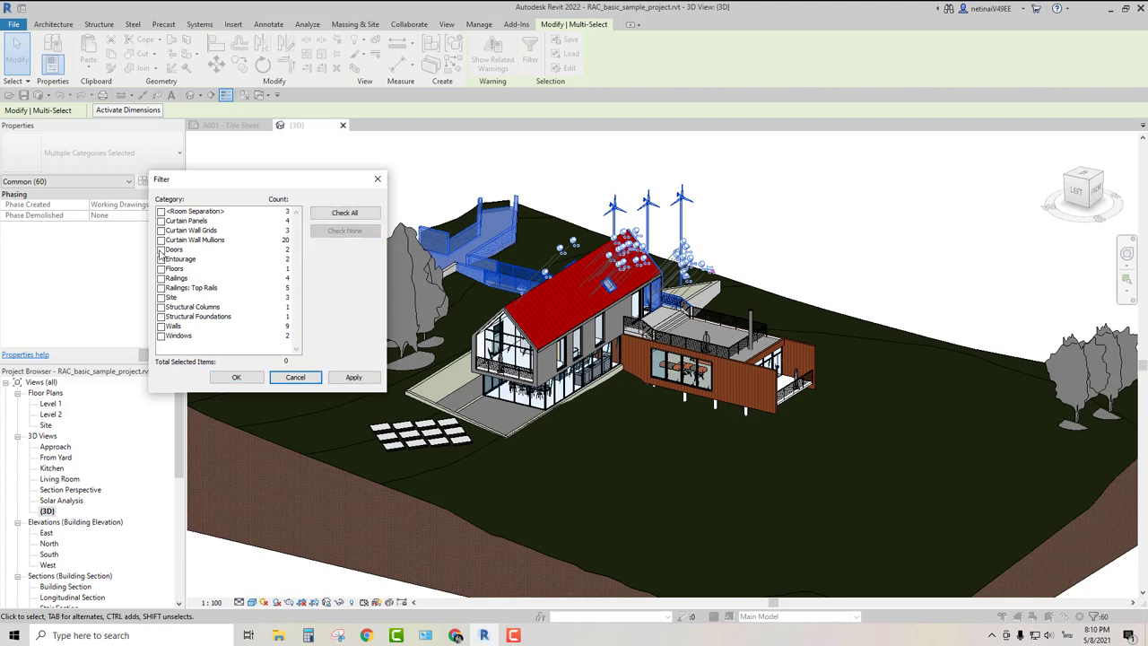
click(161, 251)
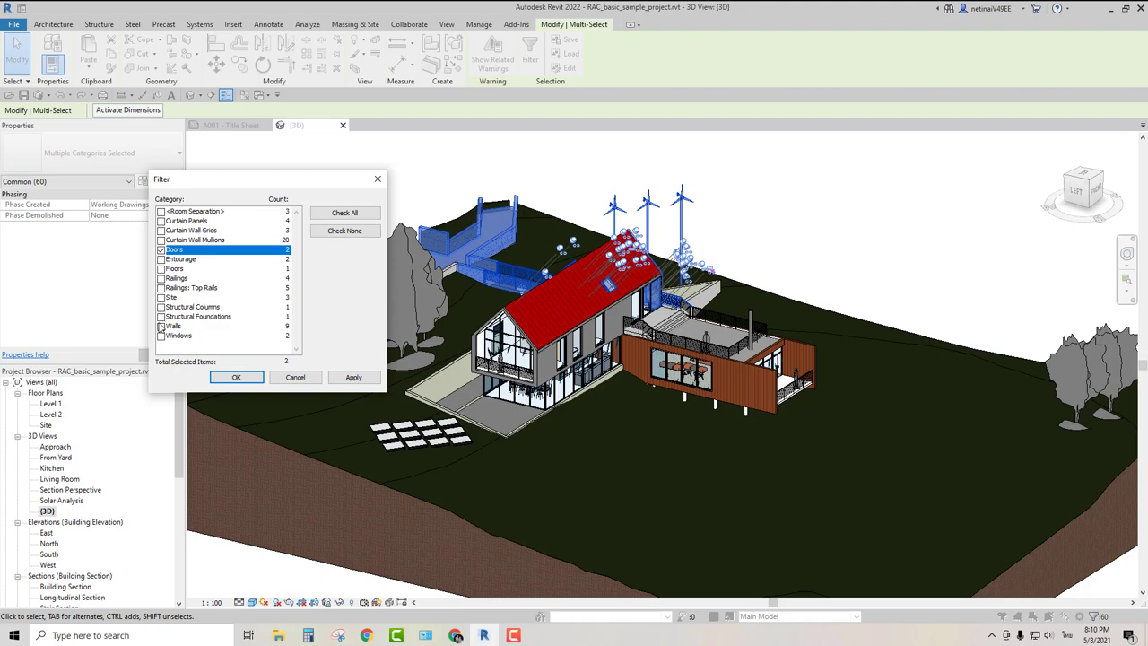
click(161, 326)
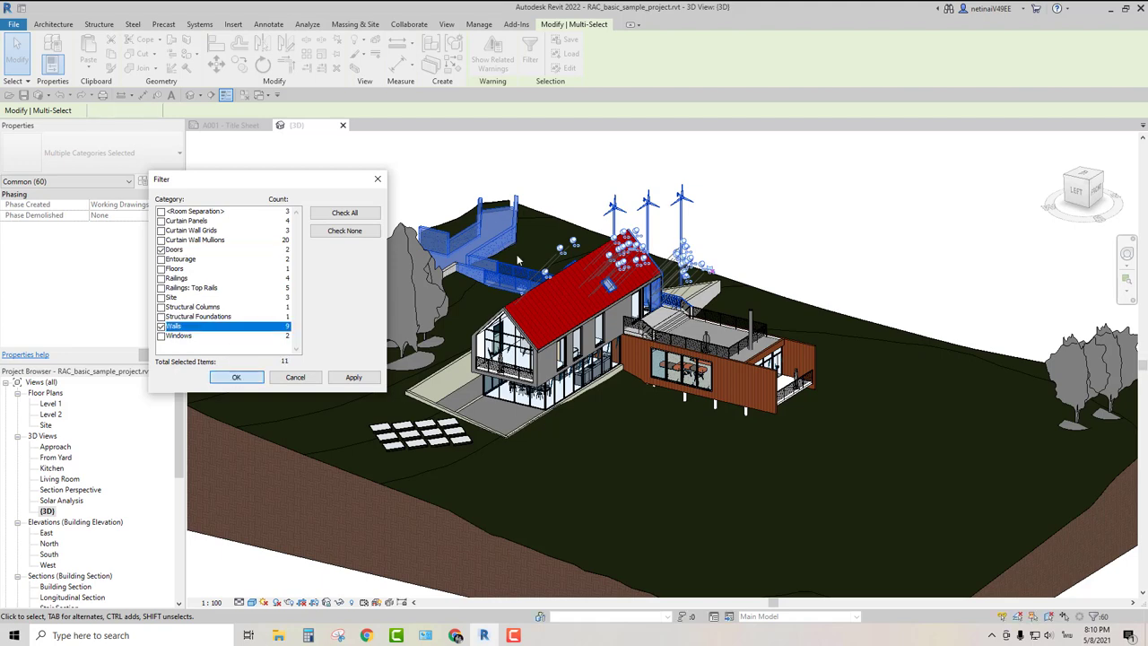
click(237, 377)
scroll(558, 194, up, 2)
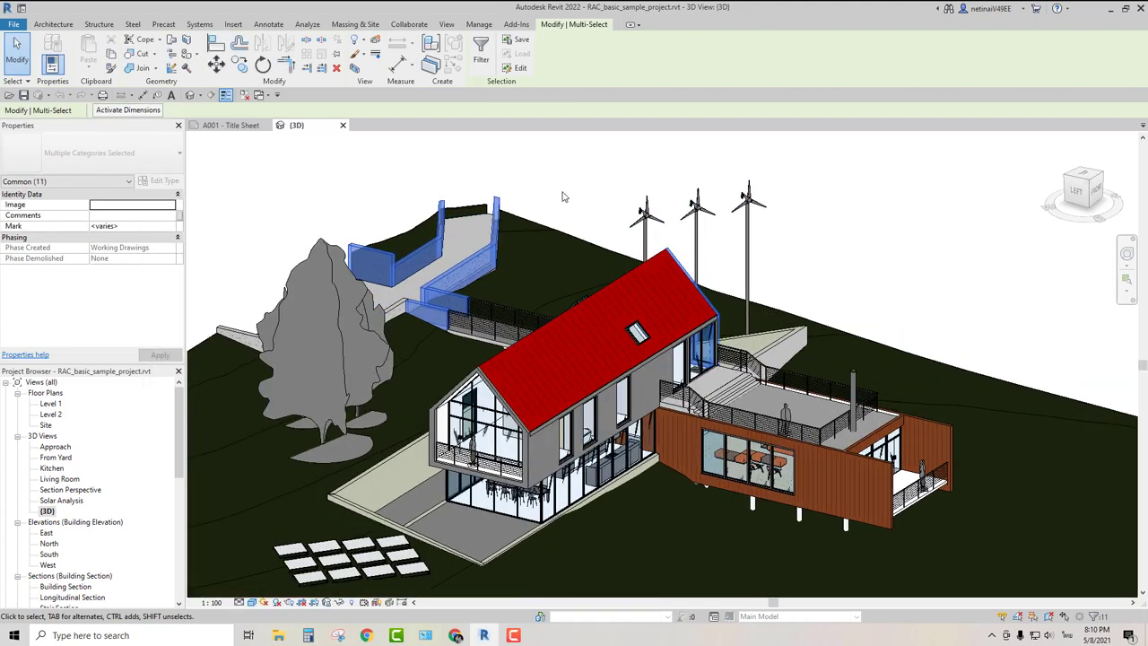
mouse_move(904, 253)
shift+middle_down()
mouse_move(812, 240)
mouse_move(878, 226)
shift+middle_up()
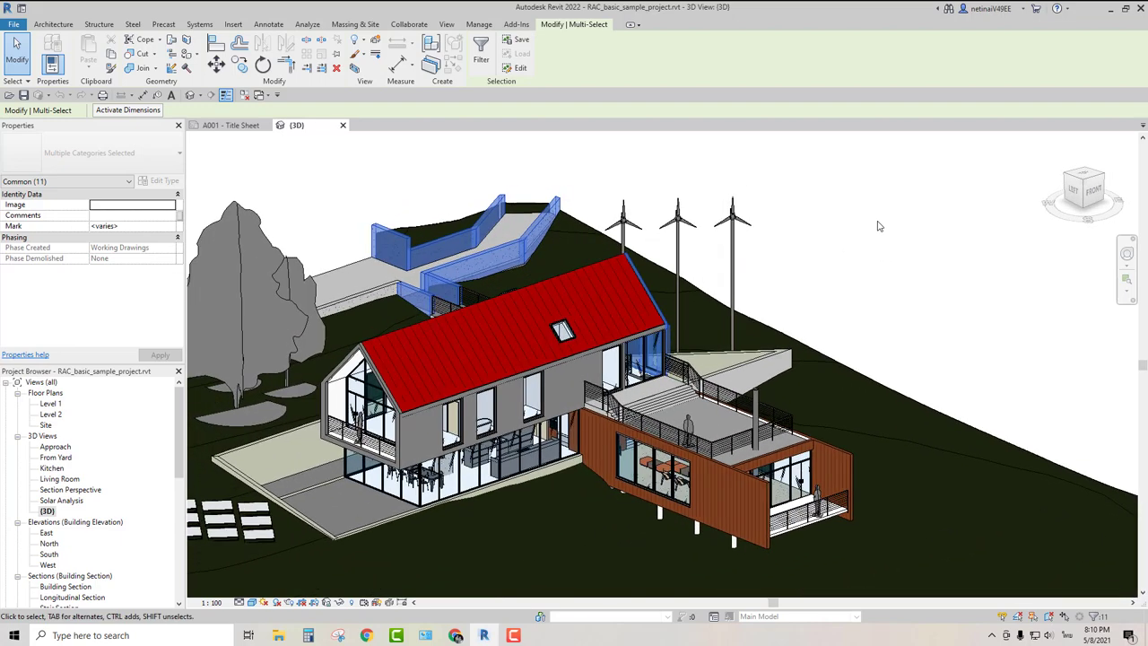
- Crossing-select 127 elements right-to-left across the whole site, then clear the selection
key(Escape)
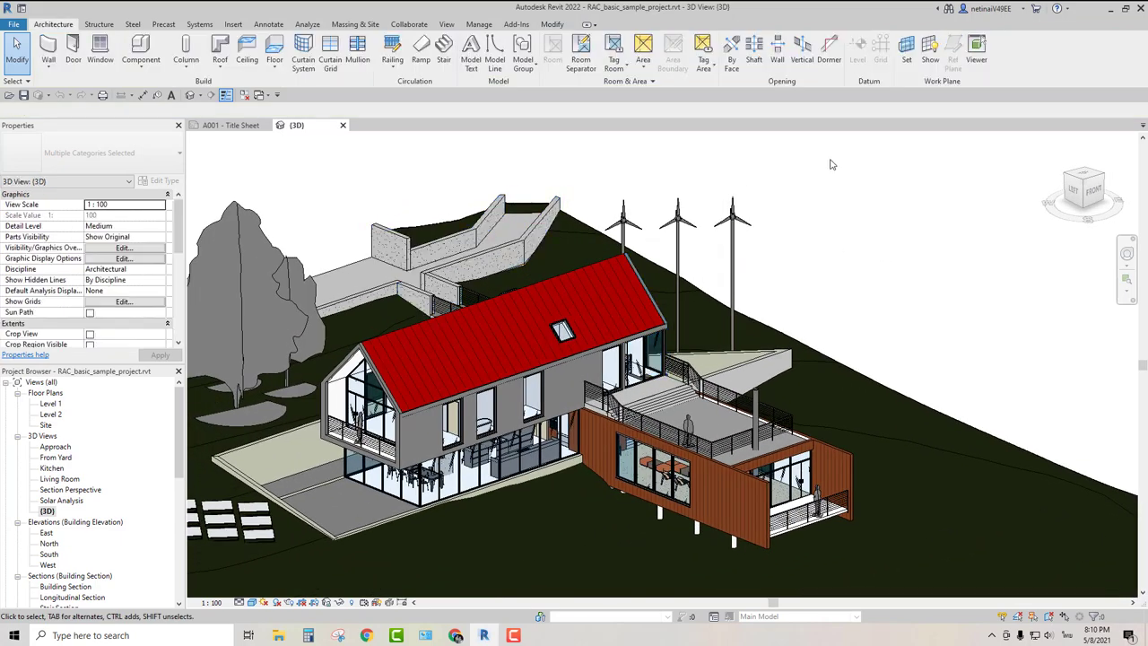
scroll(798, 163, down, 2)
scroll(801, 163, down, 1)
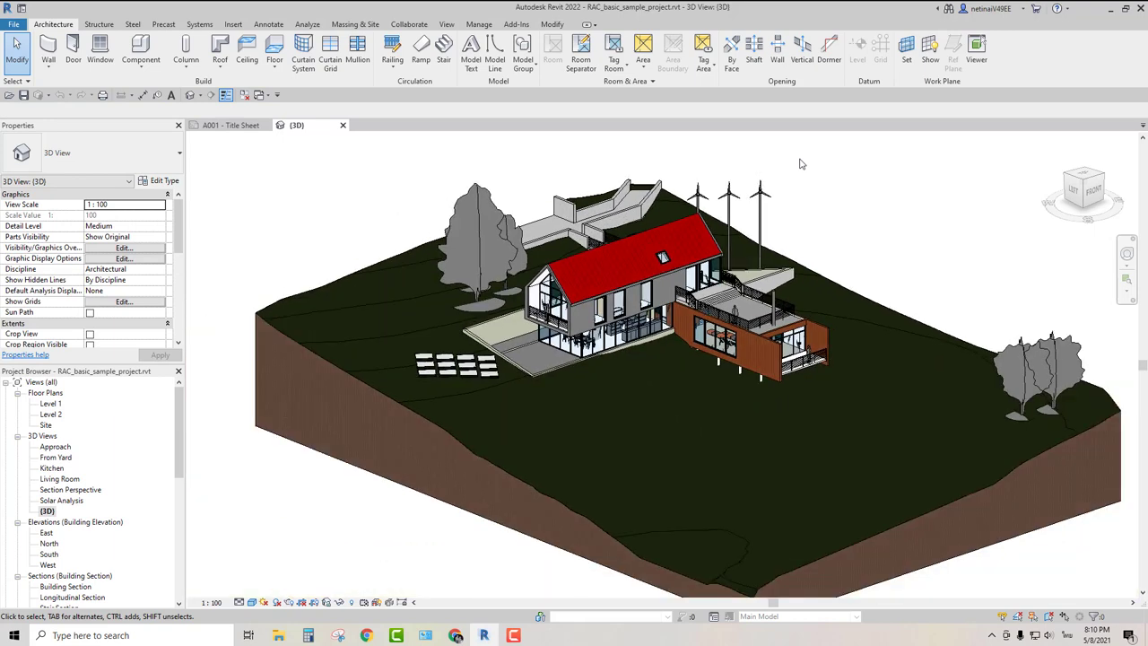
shift+middle_drag(841, 228, 744, 214)
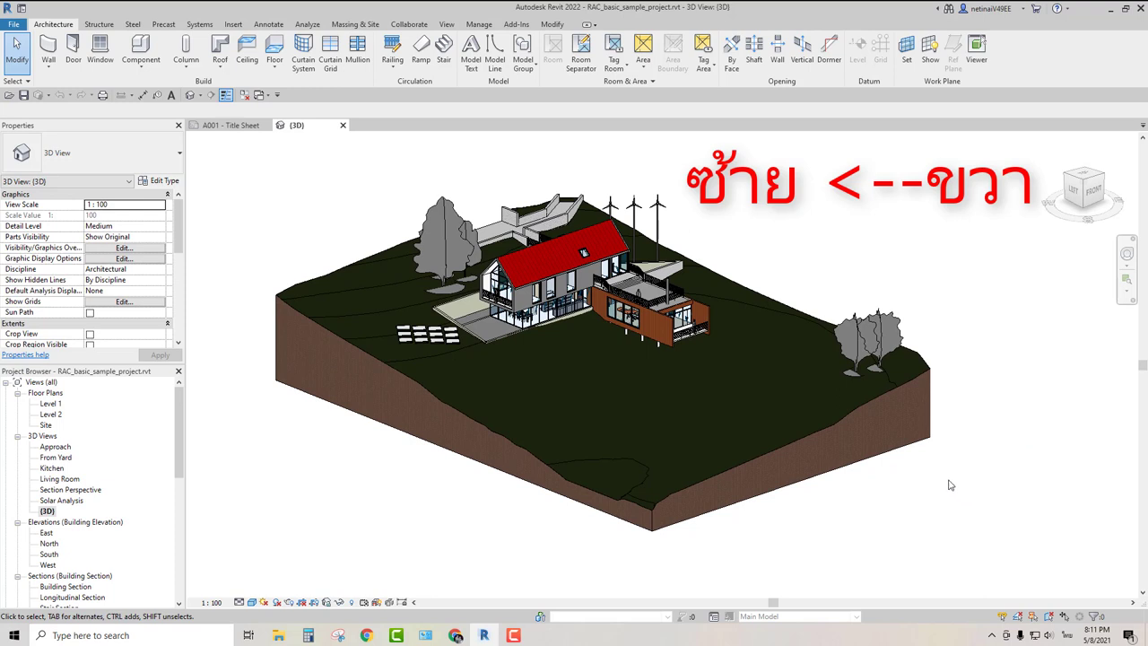
mouse_move(969, 492)
mouse_down()
mouse_move(707, 298)
mouse_move(642, 227)
mouse_up()
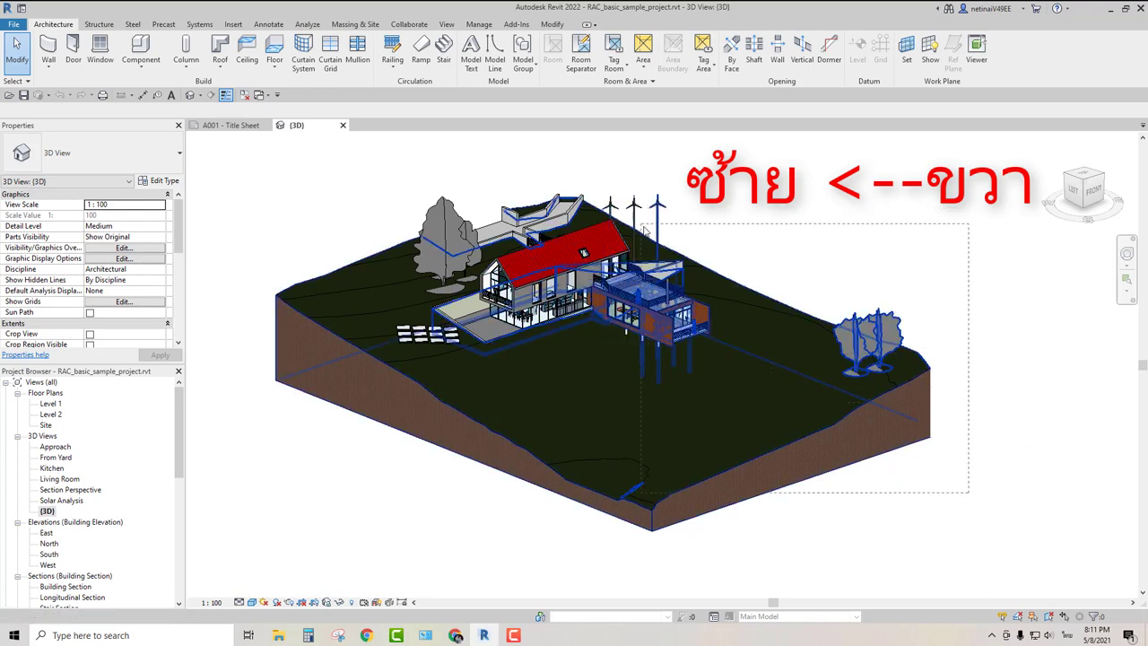
mouse_move(642, 228)
mouse_down()
mouse_move(692, 266)
mouse_move(622, 226)
mouse_move(762, 218)
mouse_up()
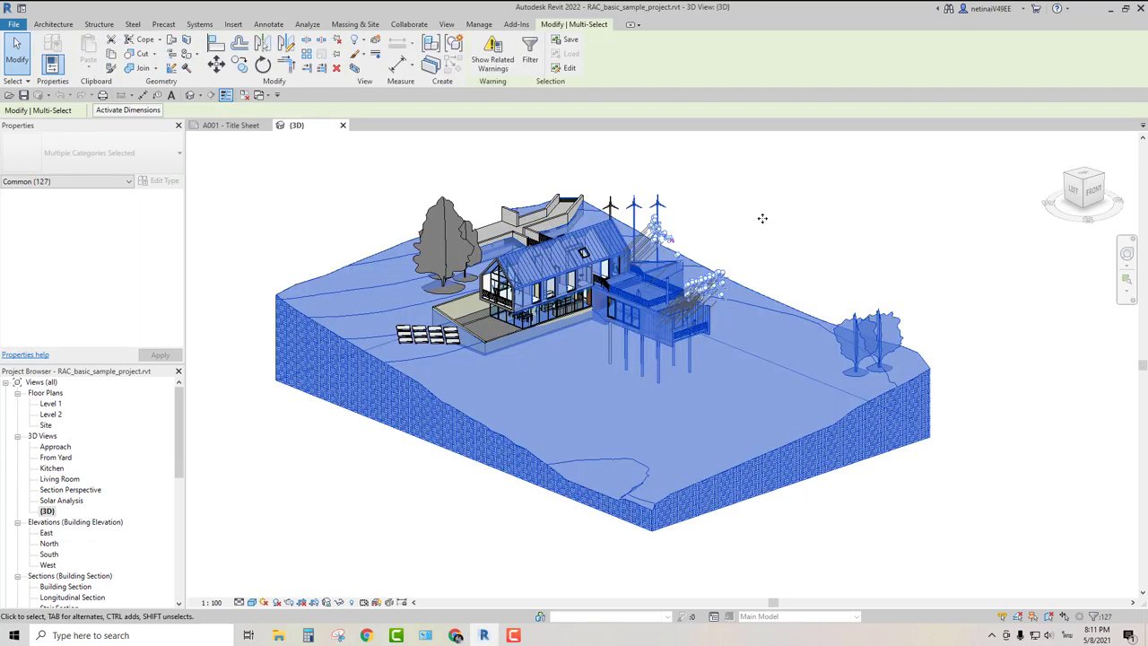
key(Escape)
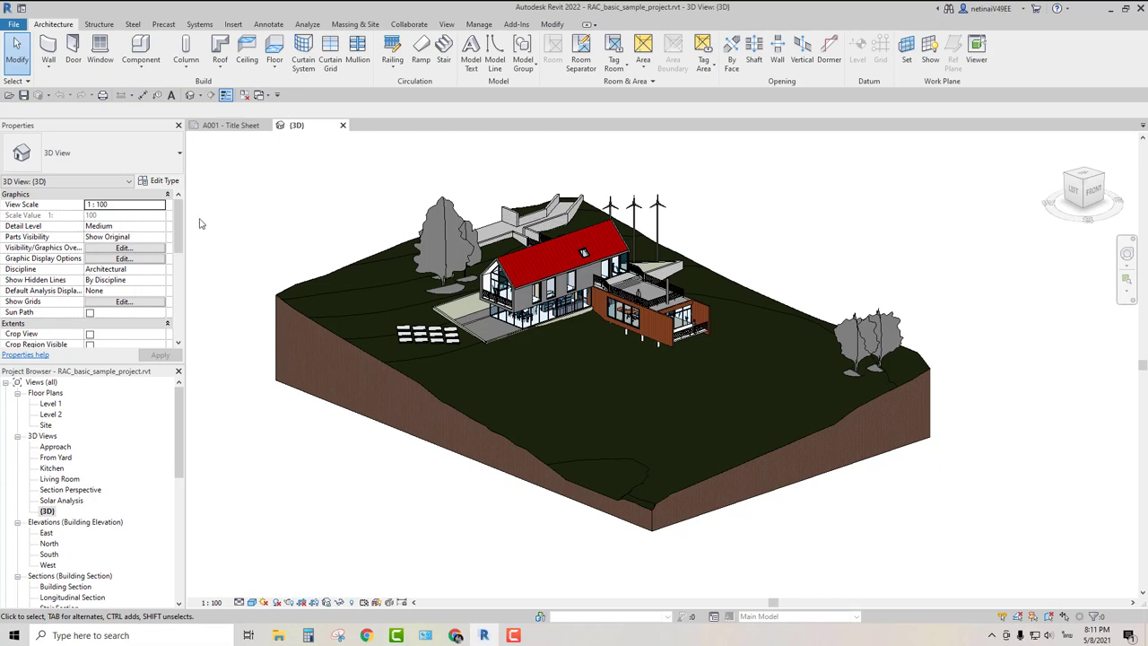
- Switch the view to Hidden Line, crossing-select 105 elements, then deselect them
click(252, 602)
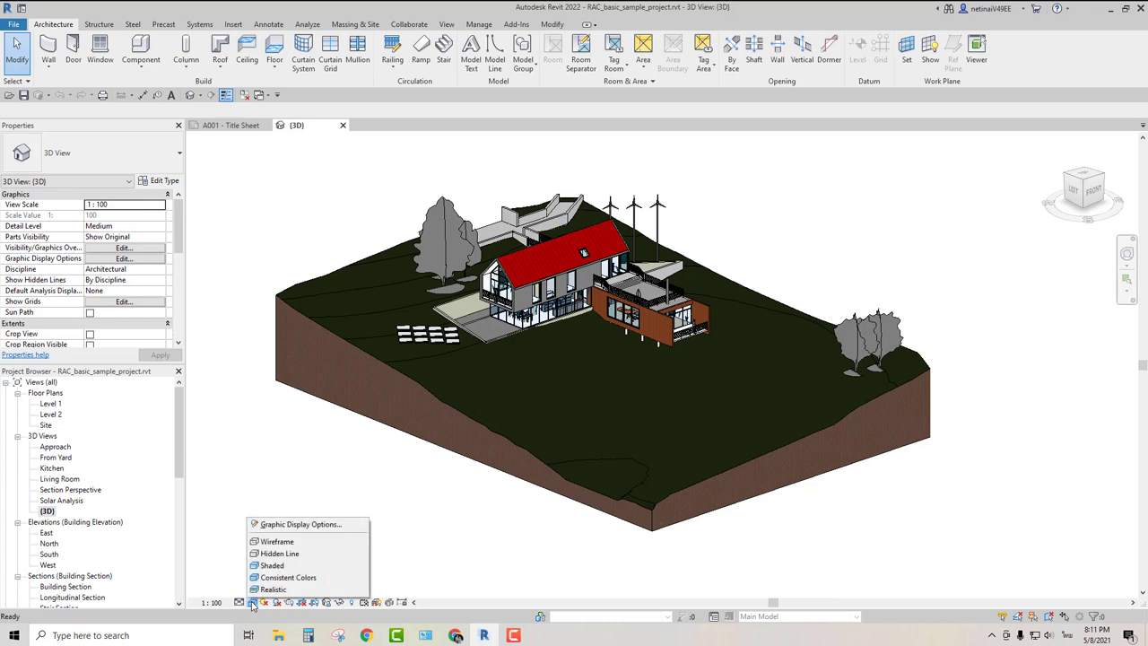
click(274, 553)
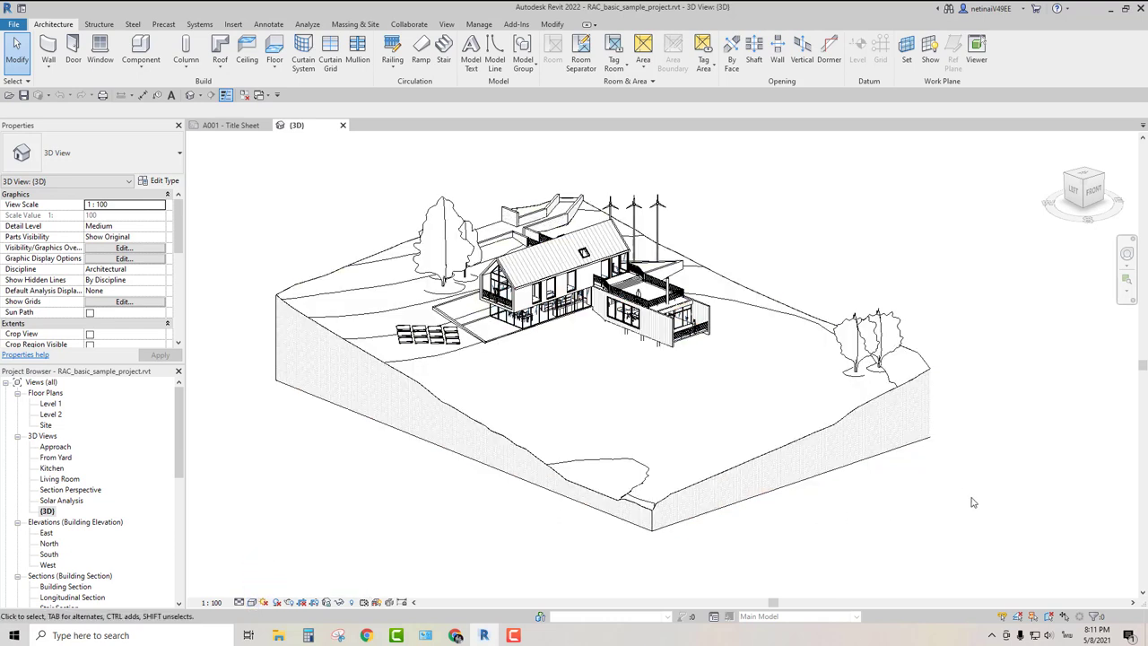
drag(972, 496, 629, 213)
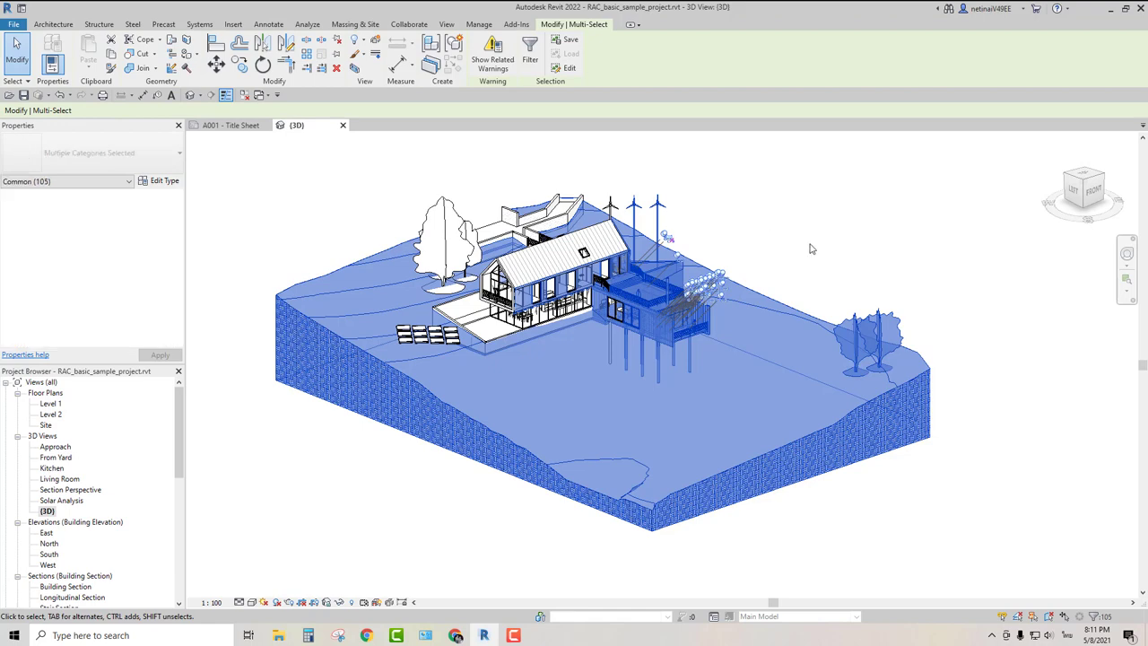
scroll(809, 248, up, 1)
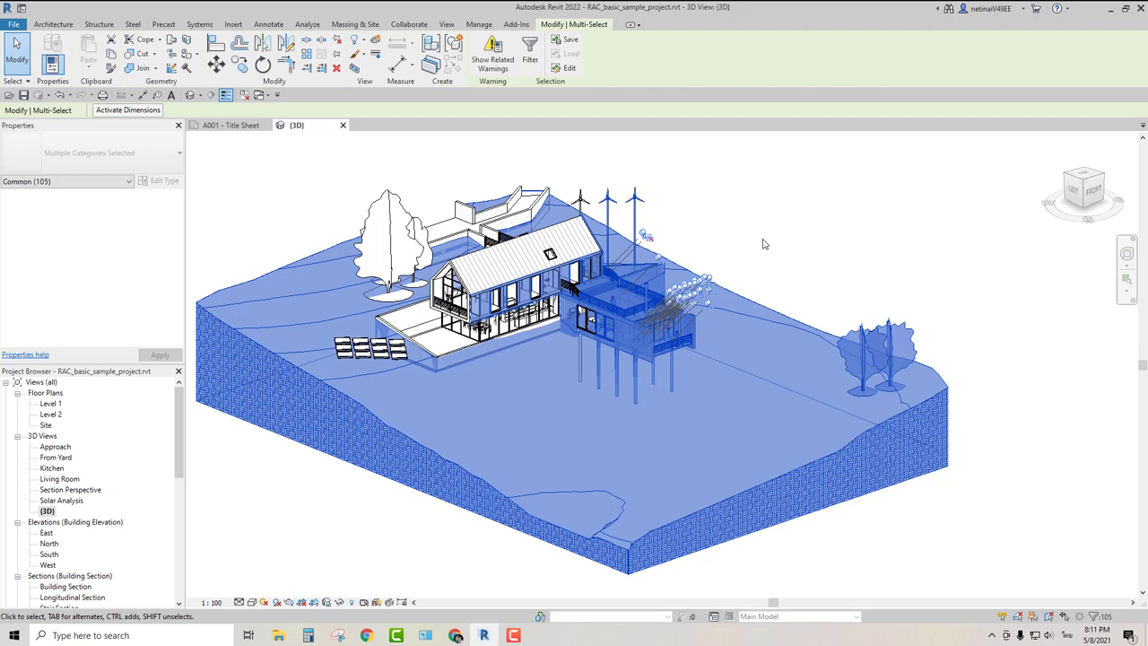
click(771, 216)
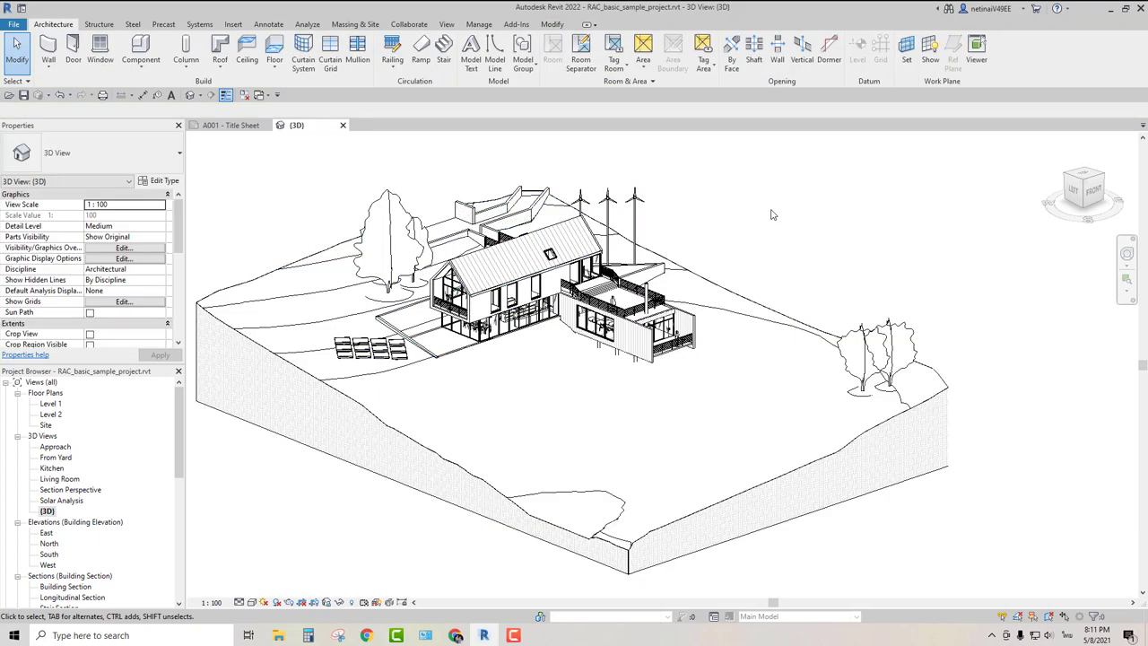
scroll(772, 215, down, 2)
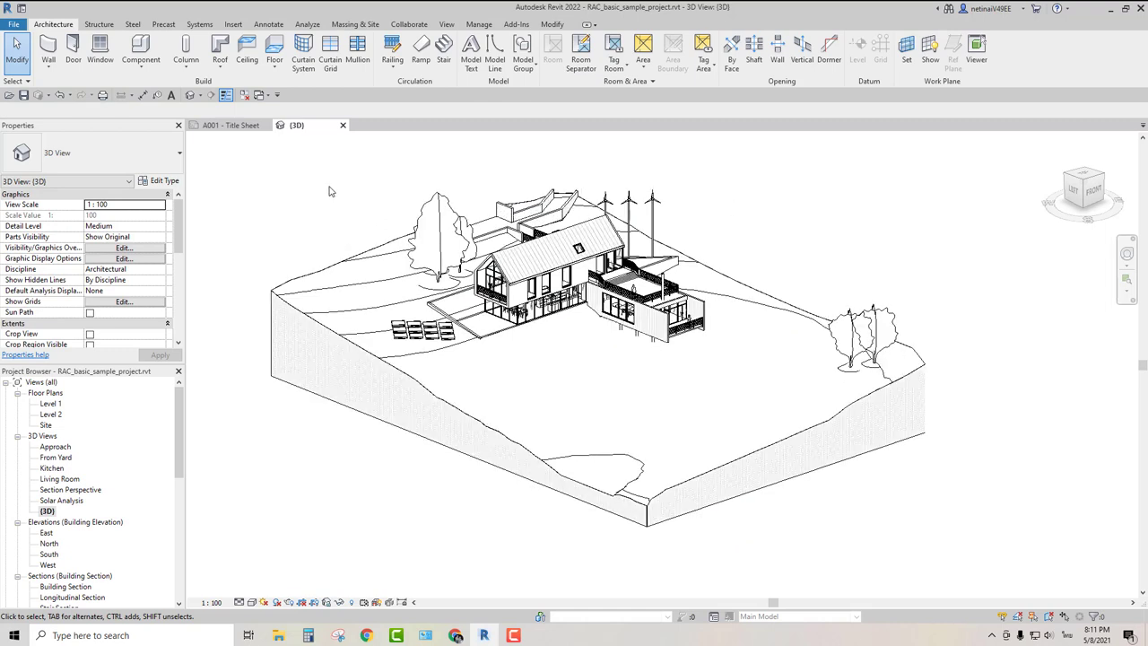
drag(234, 155, 506, 366)
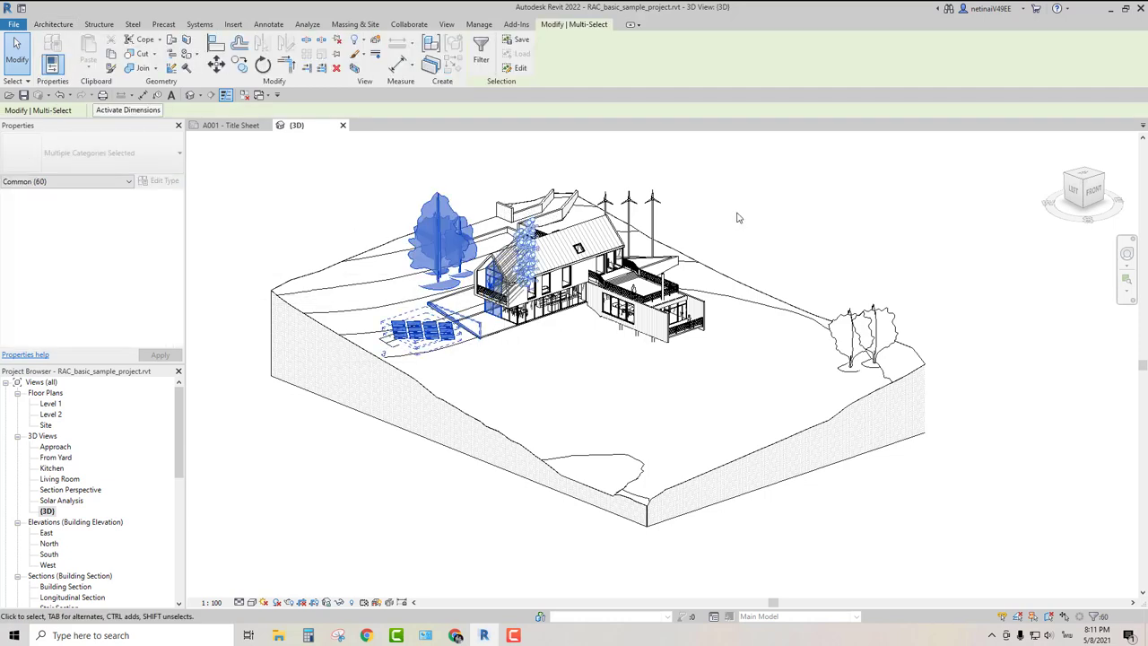
ctrl+click(635, 201)
ctrl+drag(924, 330, 840, 287)
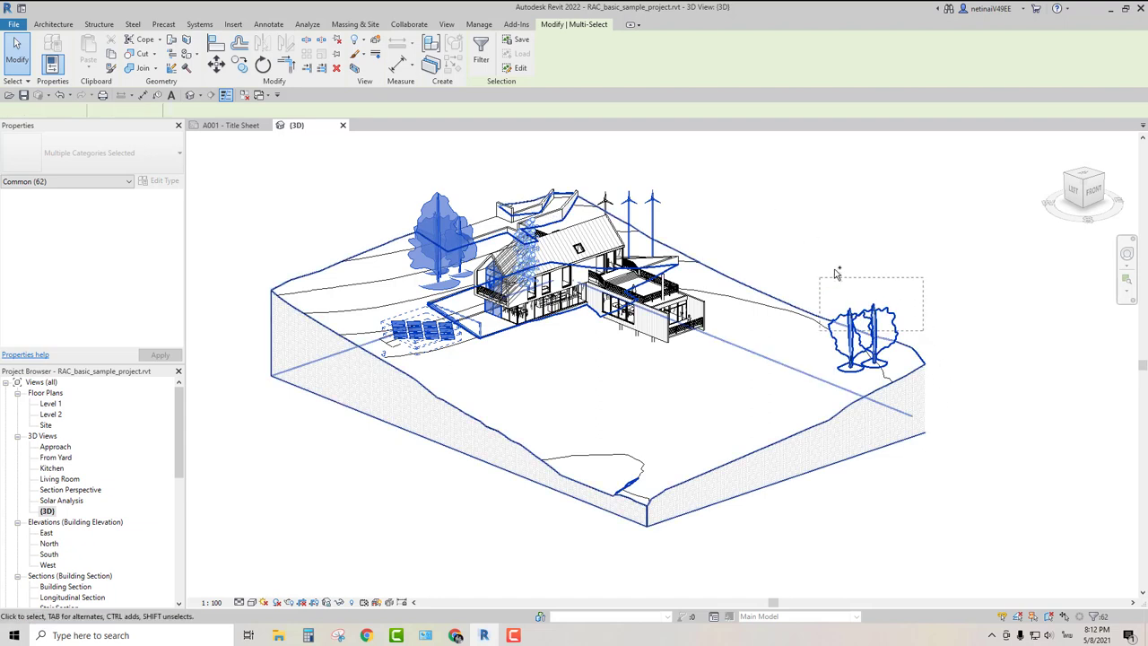
ctrl+click(835, 273)
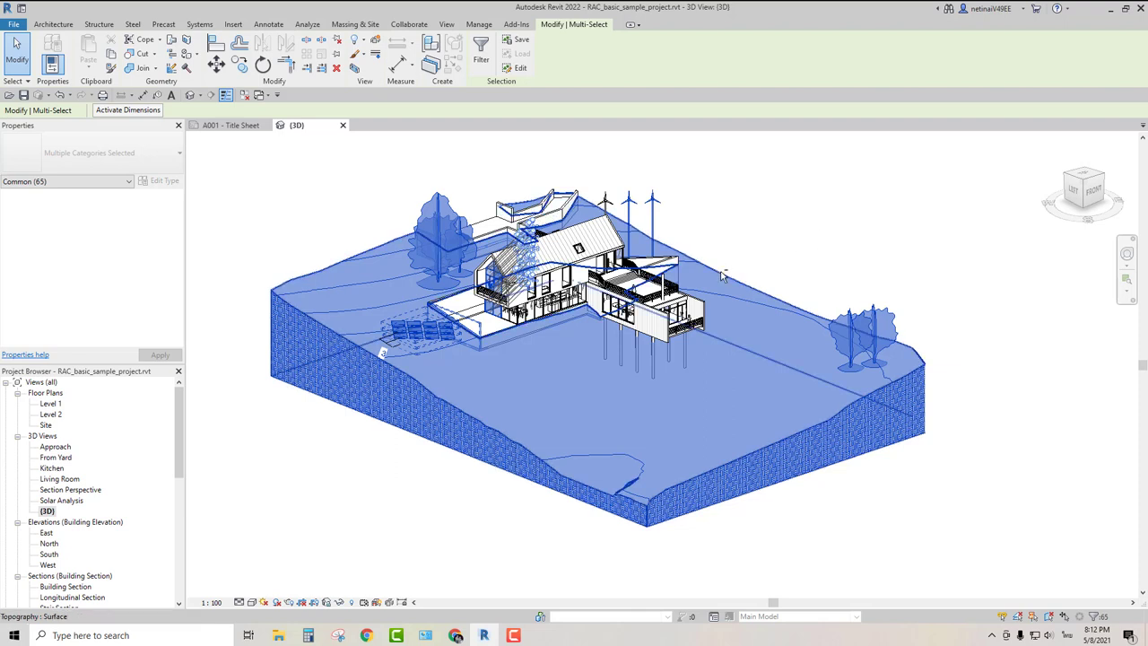
shift+click(765, 236)
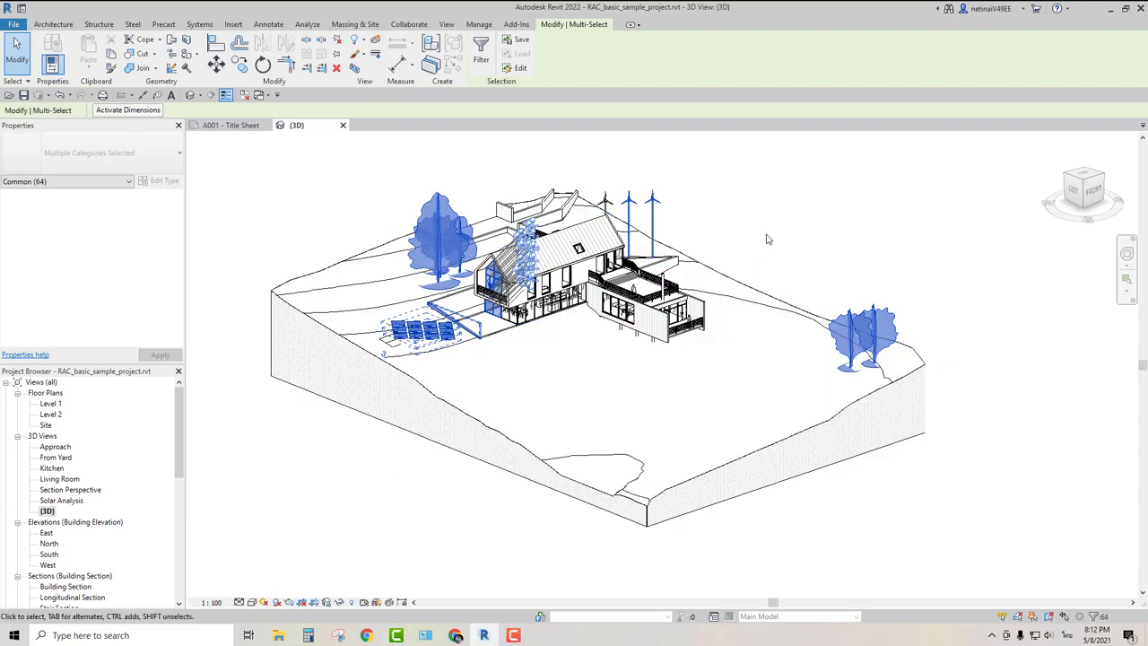
mouse_move(788, 247)
mouse_down()
mouse_move(962, 422)
mouse_move(942, 315)
mouse_up()
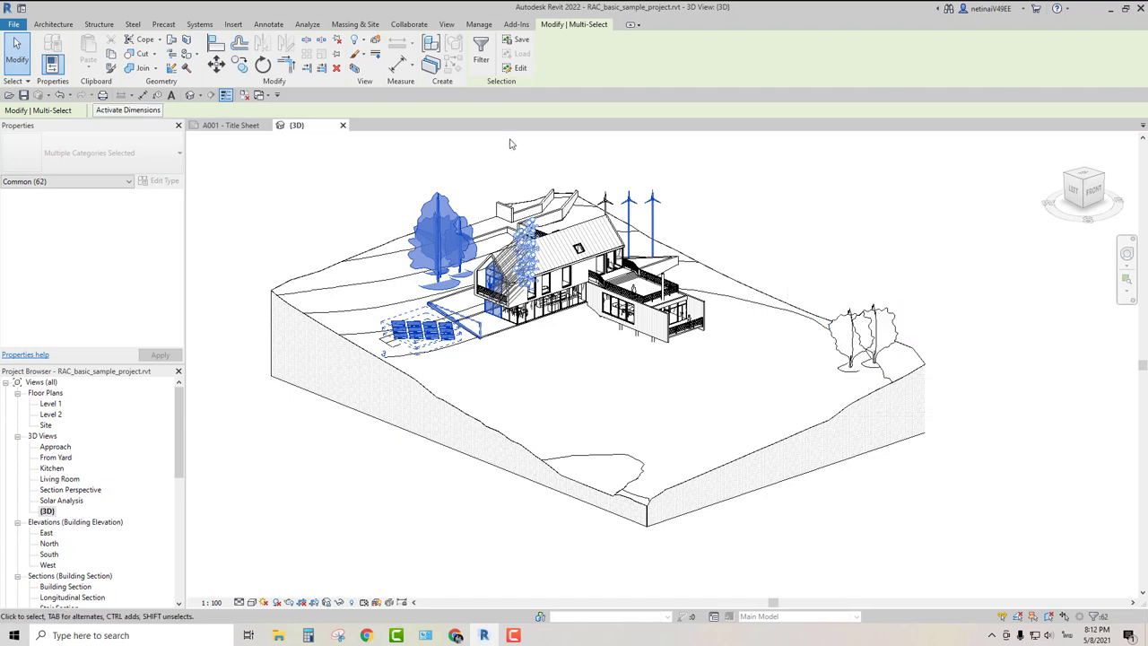
scroll(509, 143, up, 1)
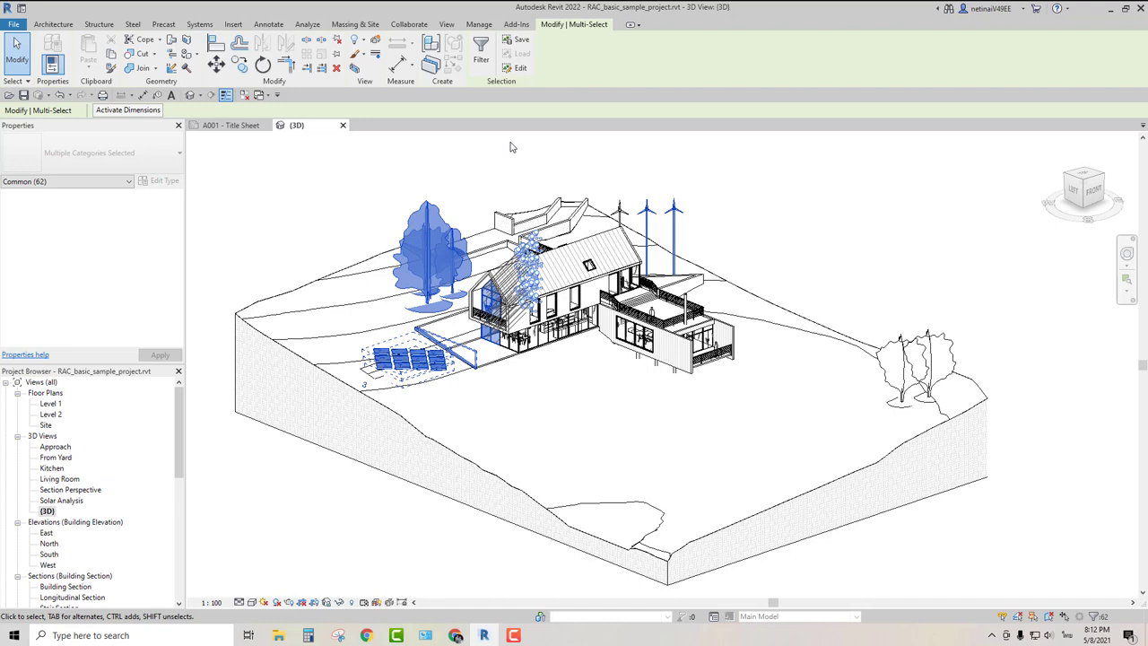
click(342, 175)
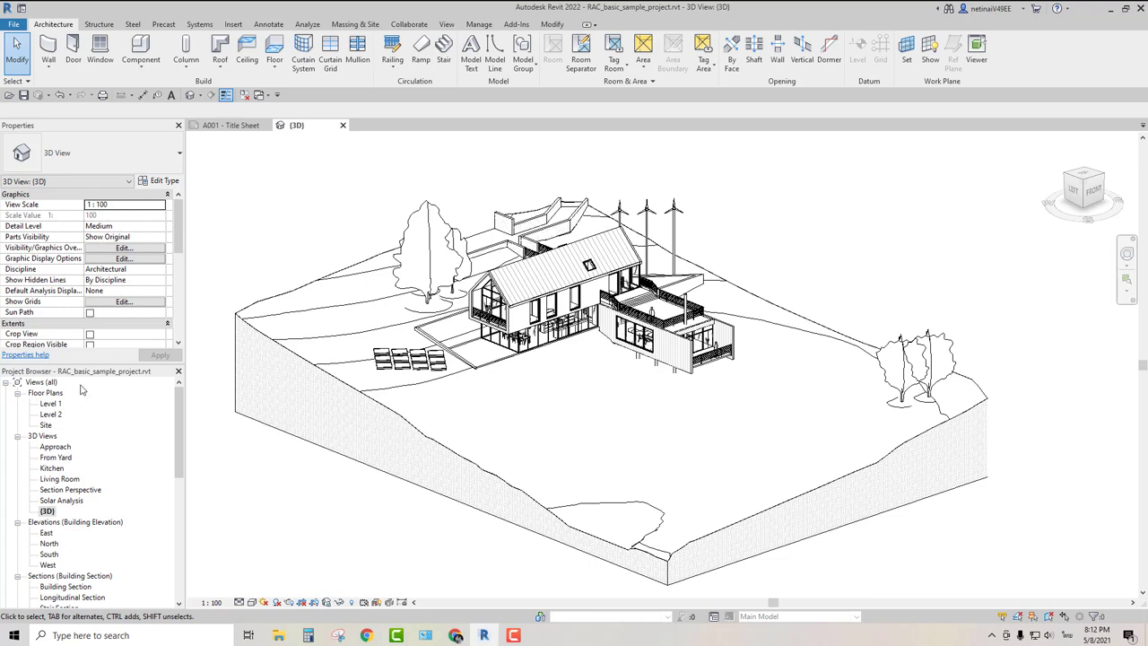
- Open the Level 1 plan and select the Kitchen & Dining tables plus all their chairs
click(48, 406)
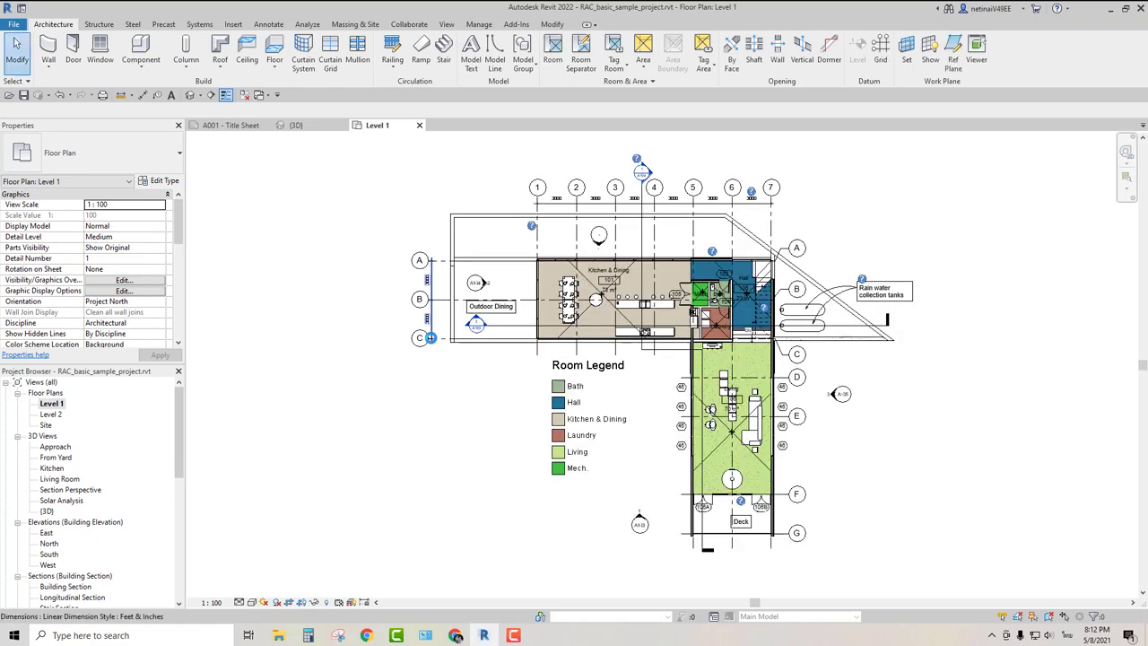
scroll(601, 296, up, 4)
scroll(601, 296, up, 2)
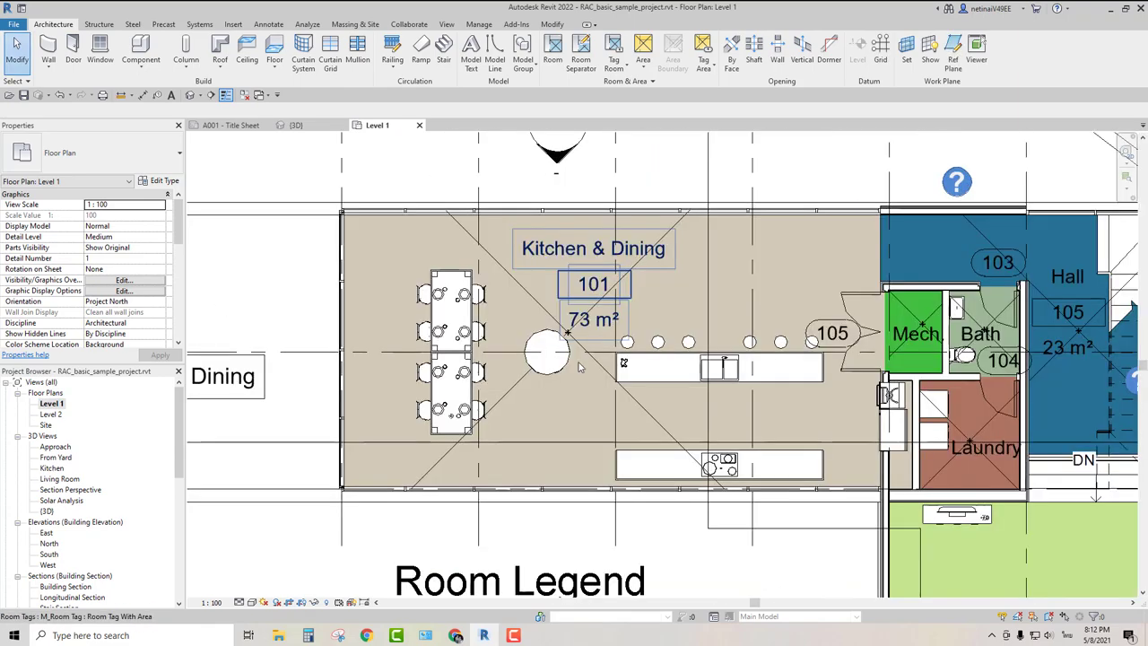
scroll(579, 384, up, 2)
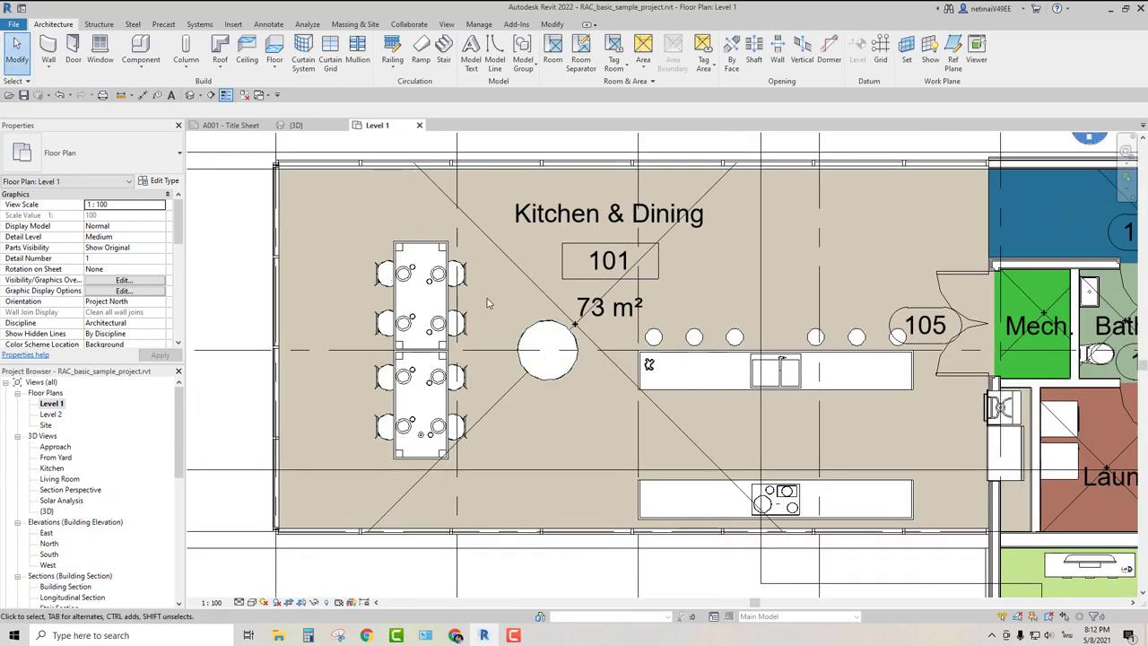
click(451, 260)
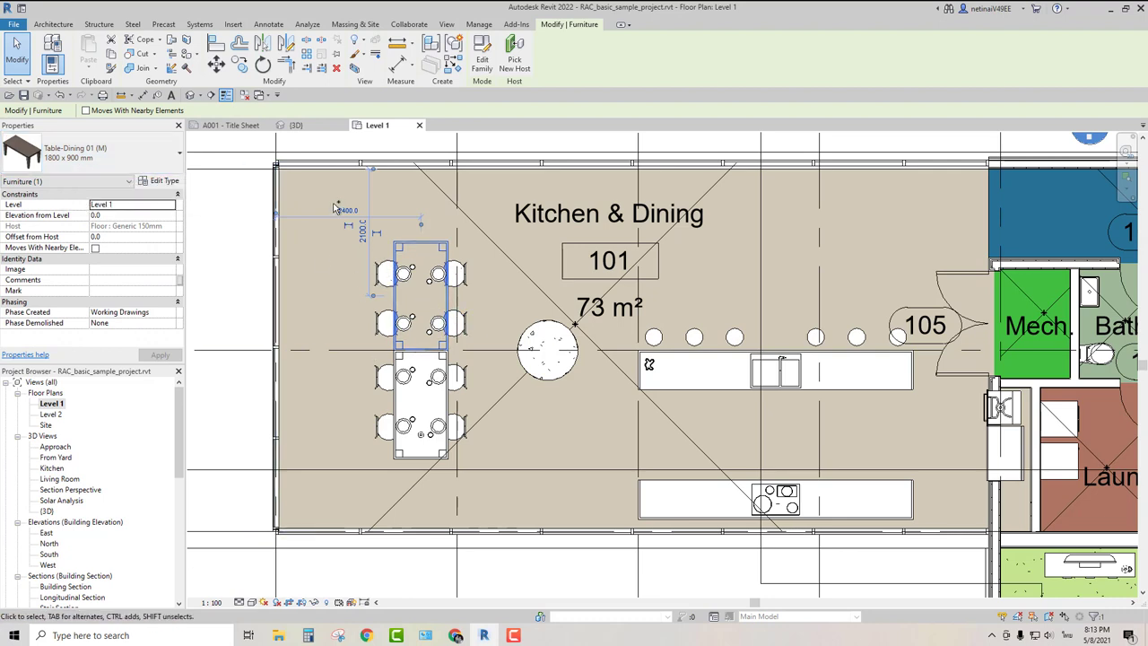
drag(335, 203, 499, 480)
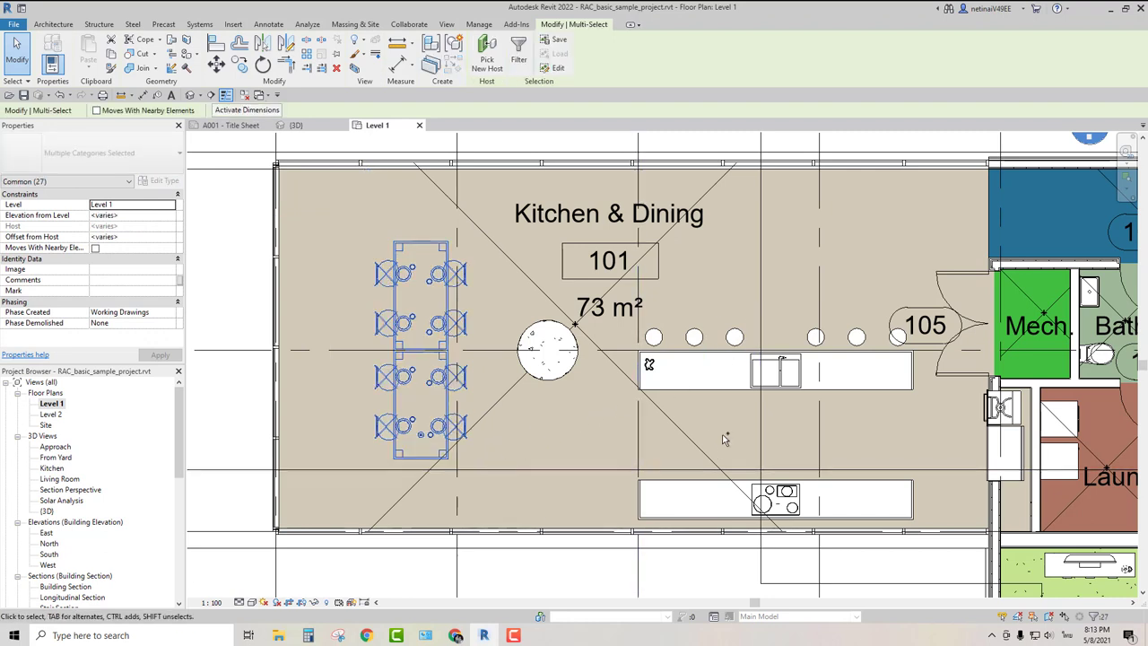
- Crossing-add the kitchen counter, drop the left chair and the room, then clear the selection
drag(733, 431, 599, 323)
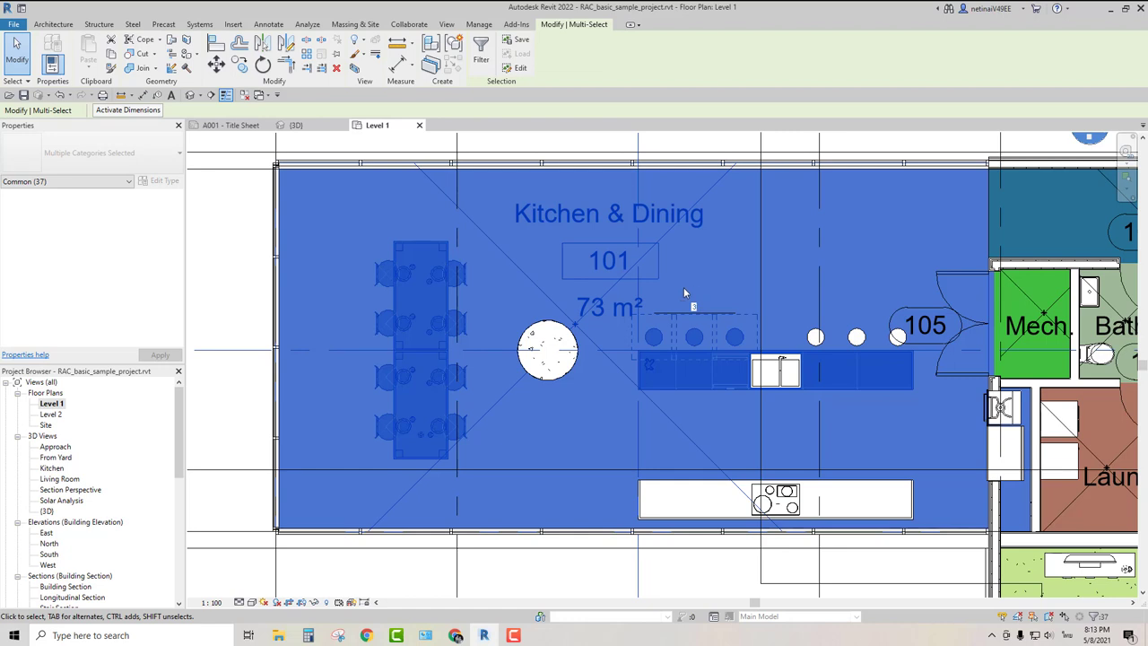
shift+click(386, 266)
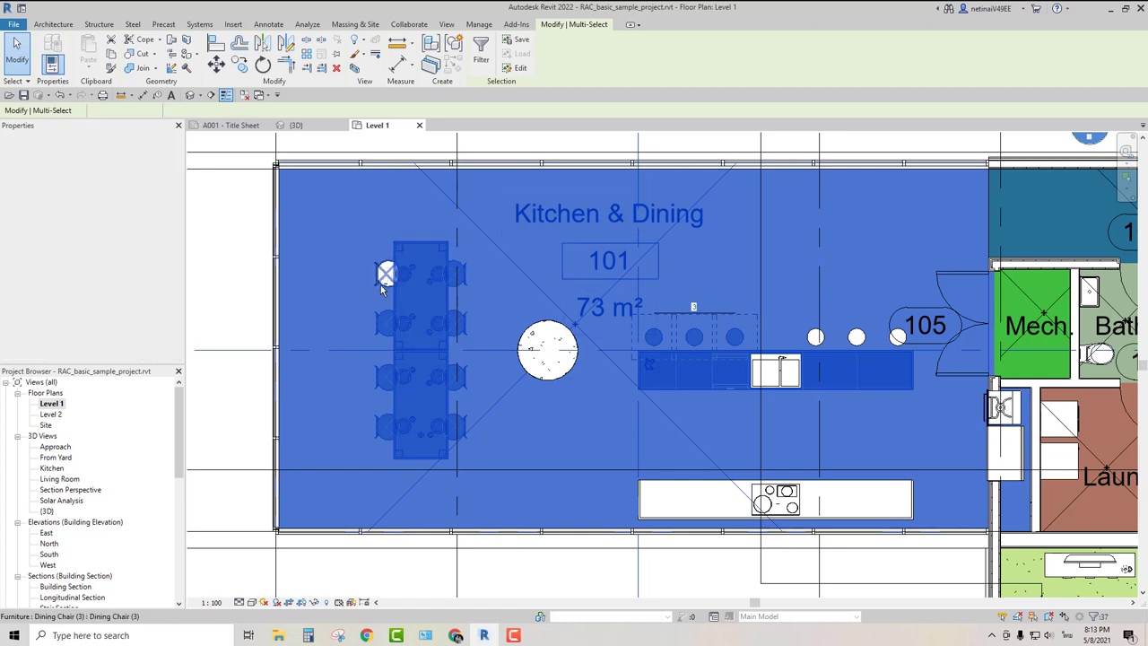
shift+click(233, 297)
key(Escape)
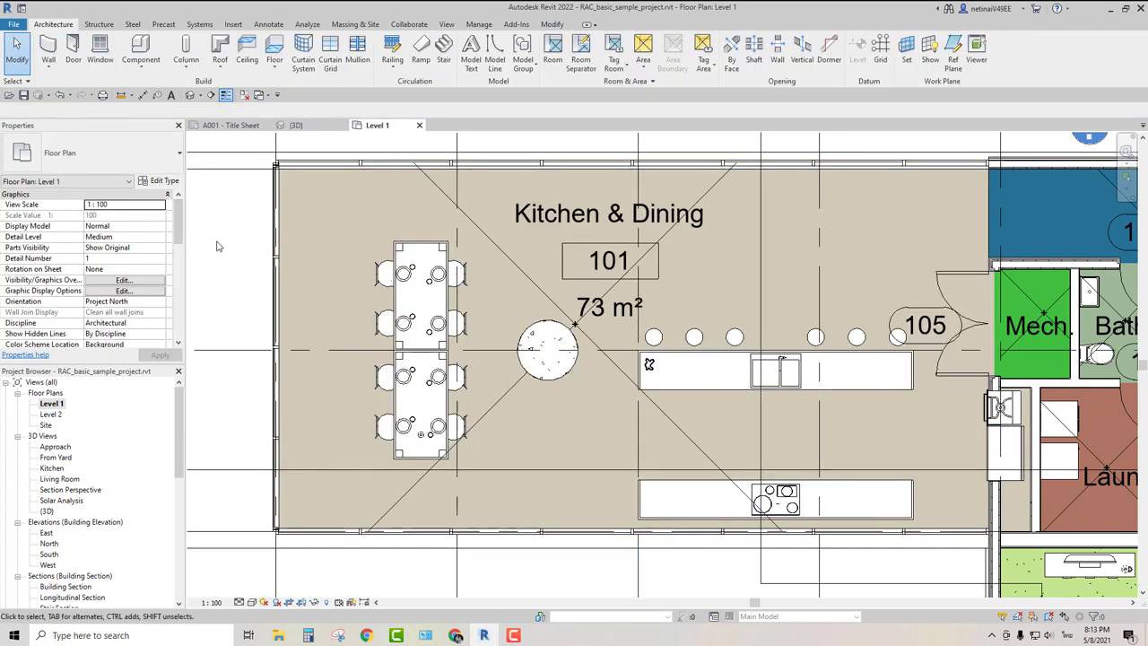
scroll(216, 246, down, 2)
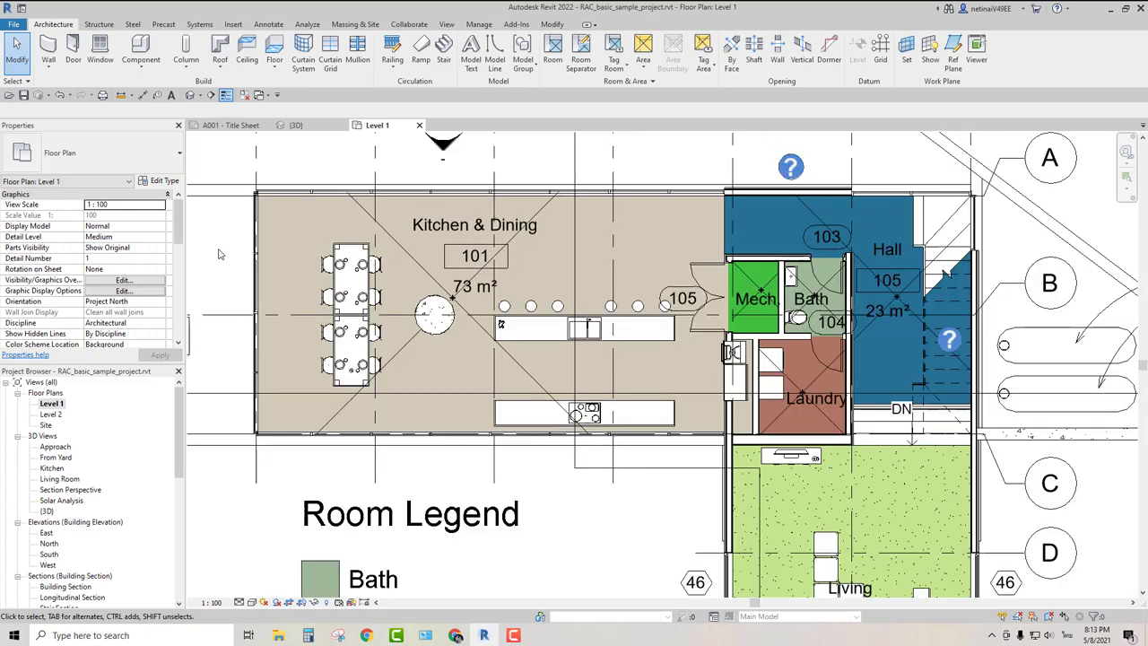